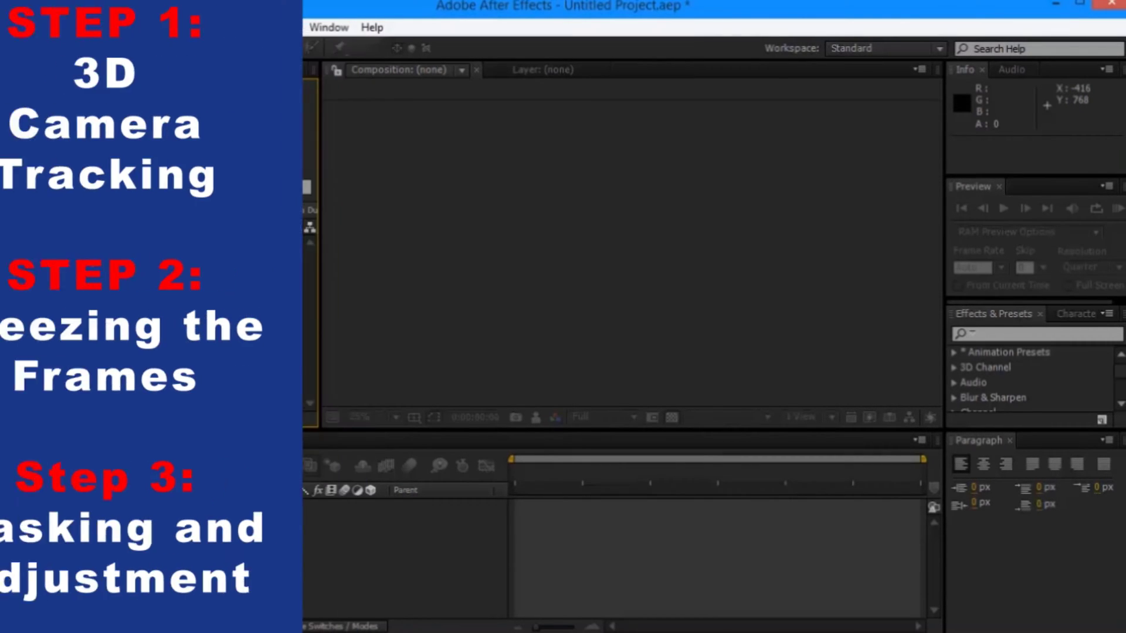
# Build a composition from vid.mp4 and apply the 3D Camera Tracker to solve its camera.
pyautogui.moveTo(41, 227); pyautogui.dragTo(54, 417)
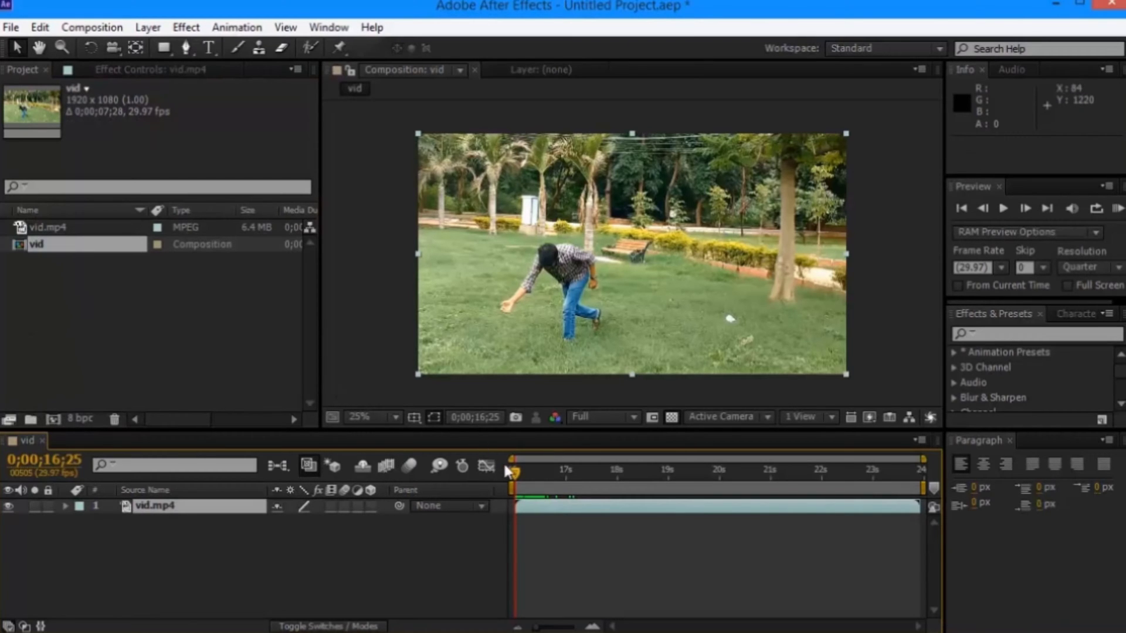
pyautogui.moveTo(512, 469); pyautogui.dragTo(540, 490)
pyautogui.click(1006, 336)
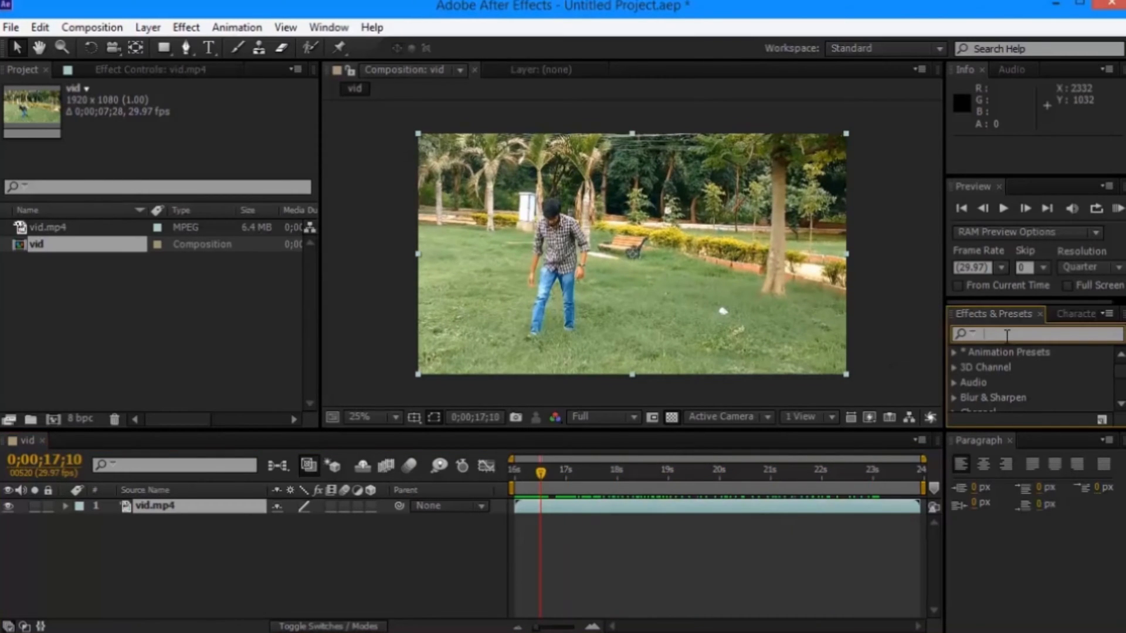
pyautogui.write('3d camera')
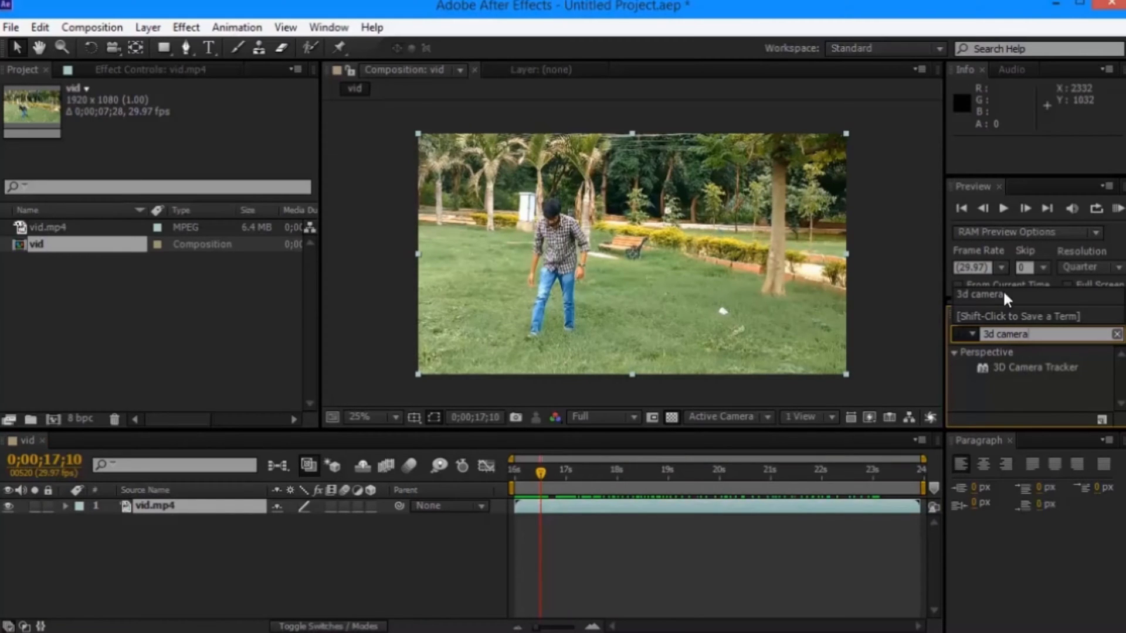
pyautogui.moveTo(1026, 373); pyautogui.dragTo(765, 311)
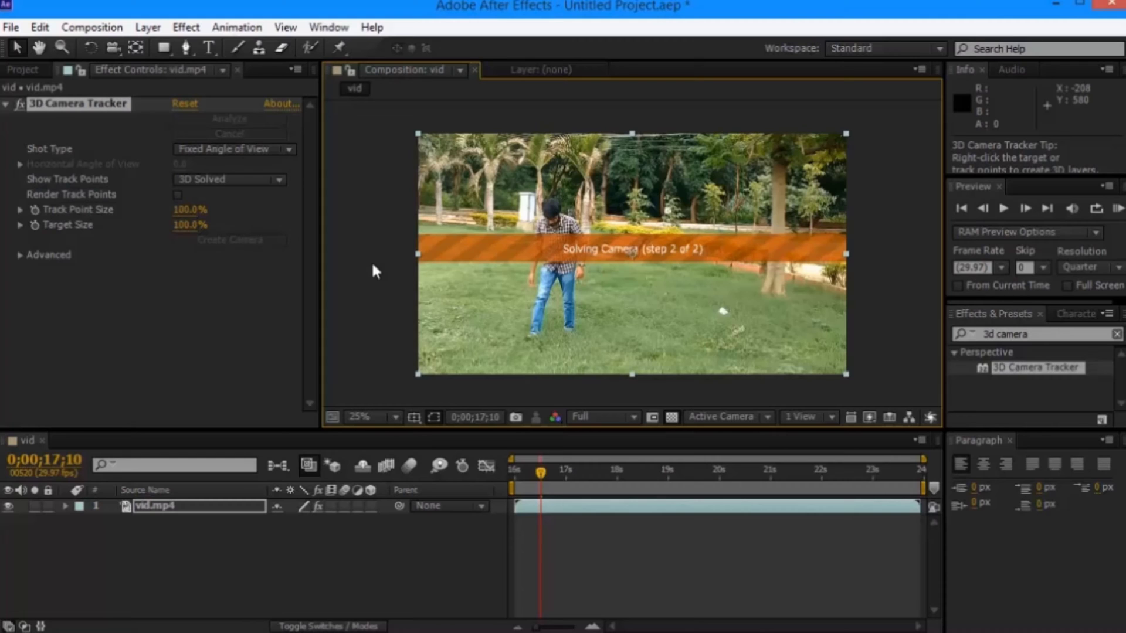
pyautogui.moveTo(668, 472); pyautogui.dragTo(762, 495)
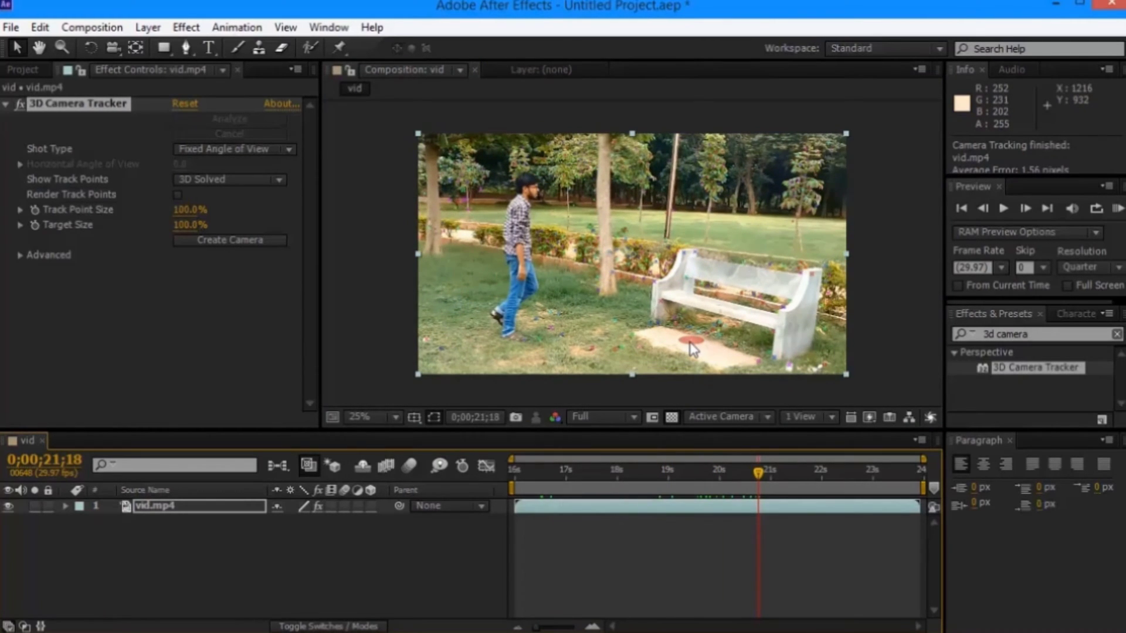
# Create Track Null 1 and a 3D Tracker Camera from a track point on the bench's stone slab.
pyautogui.click(694, 350)
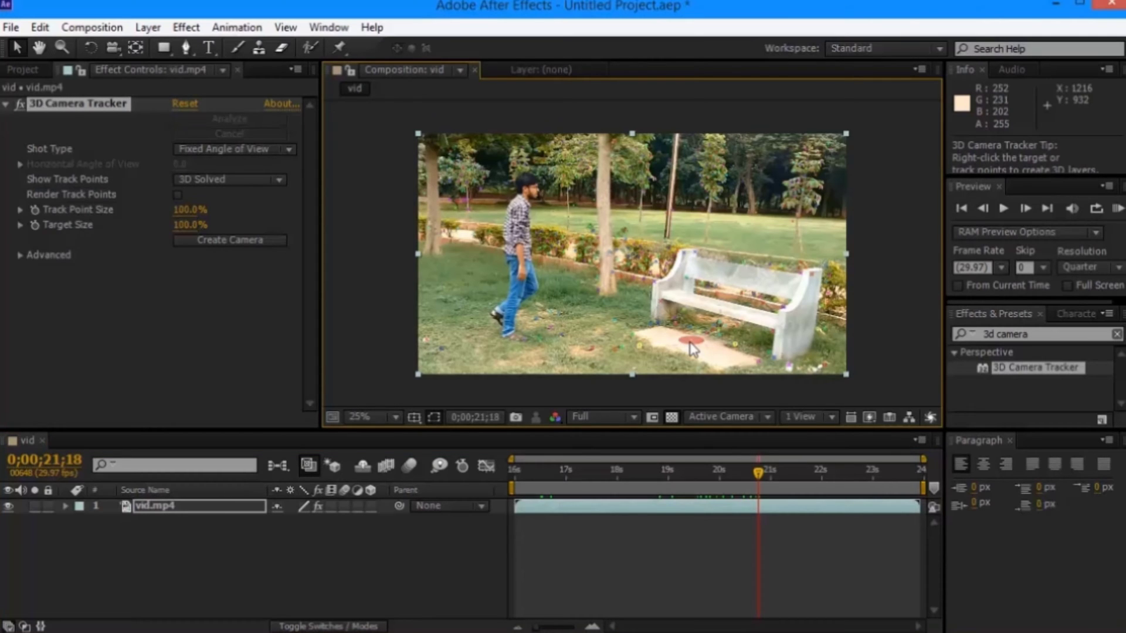
pyautogui.rightClick(690, 346)
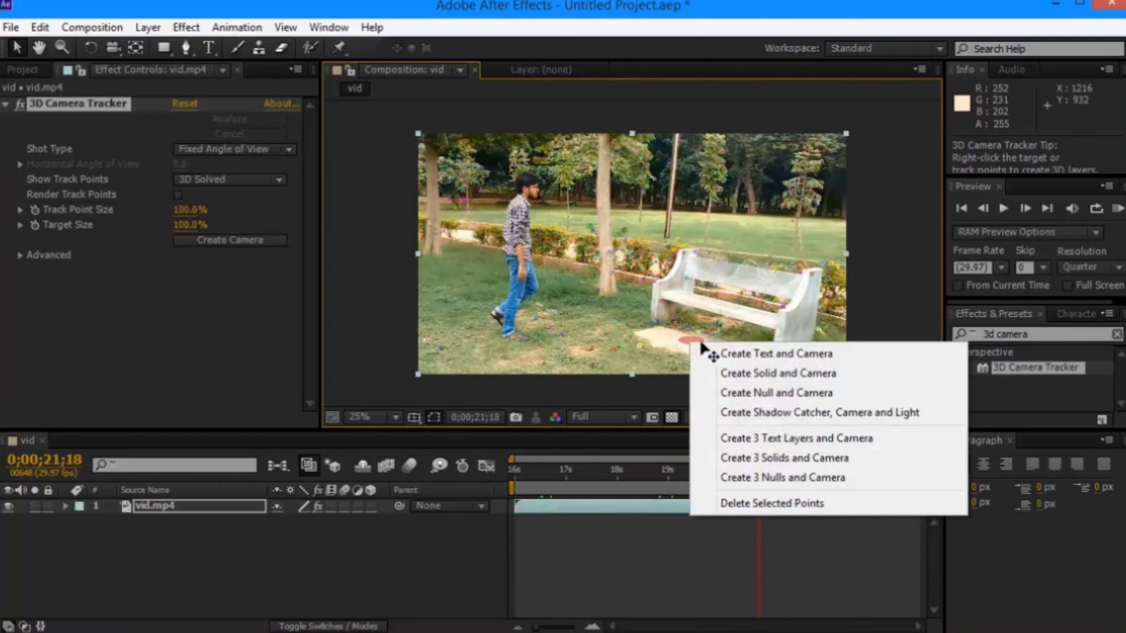
pyautogui.click(727, 392)
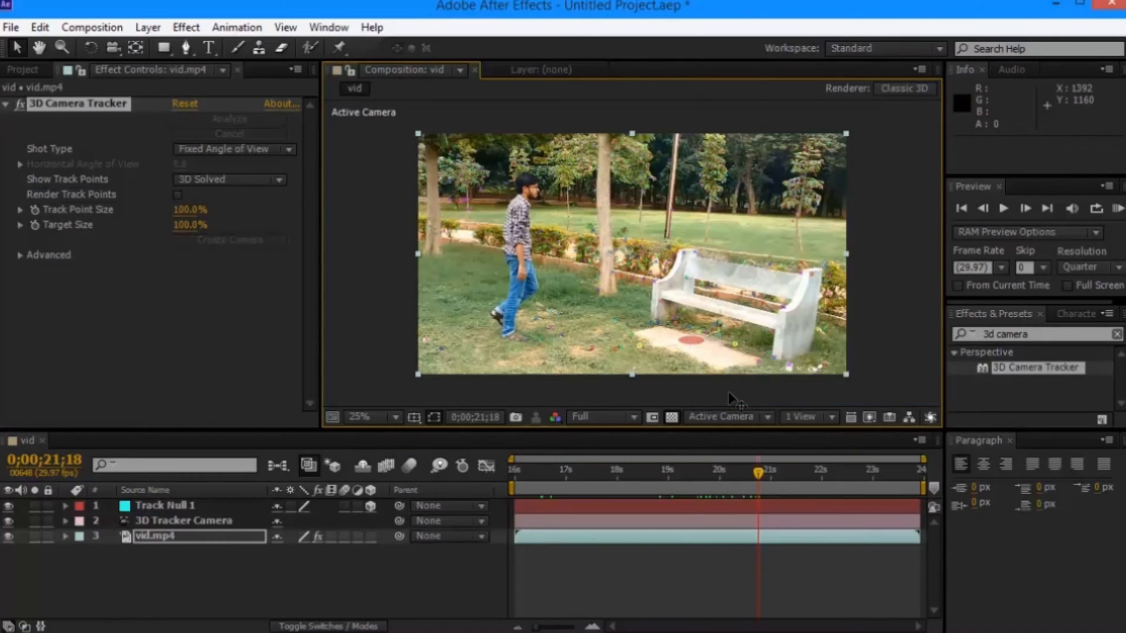
pyautogui.click(186, 516)
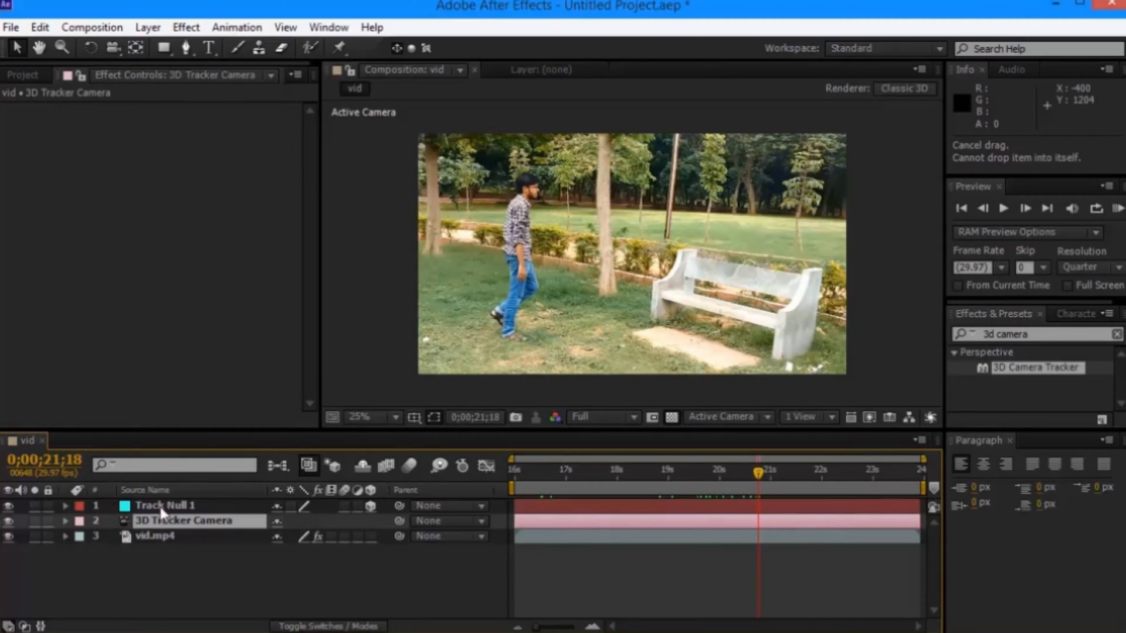
pyautogui.click(162, 507)
pyautogui.moveTo(530, 474); pyautogui.dragTo(680, 474)
pyautogui.click(179, 531)
# Add a composition marker at frame 0;00;20;02 with the track points hidden.
pyautogui.click(76, 103)
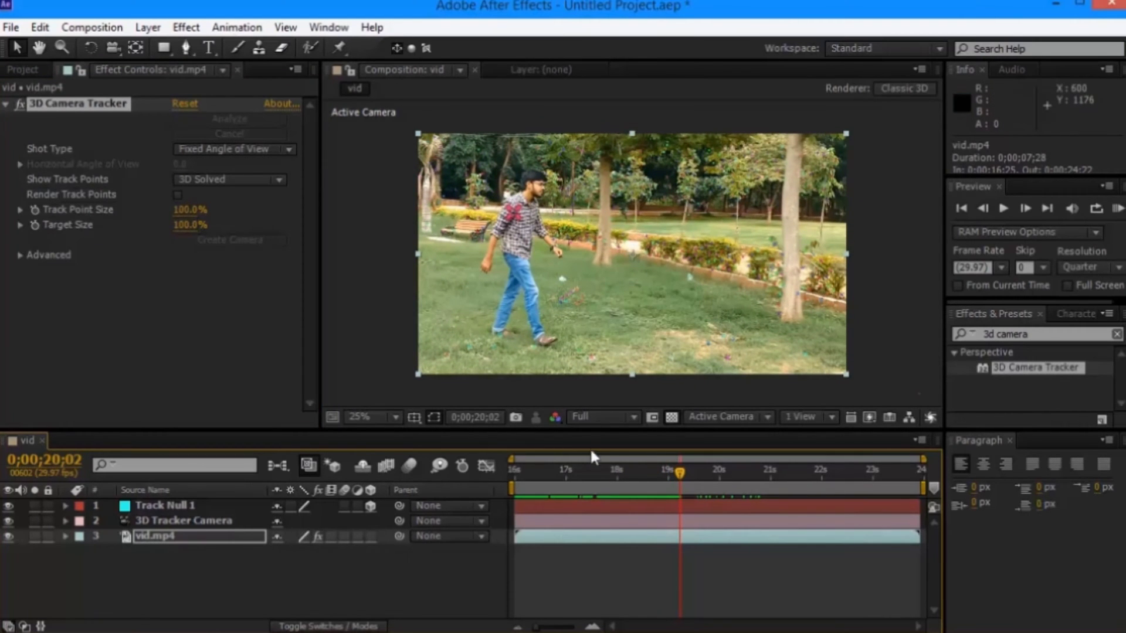
pyautogui.click(719, 576)
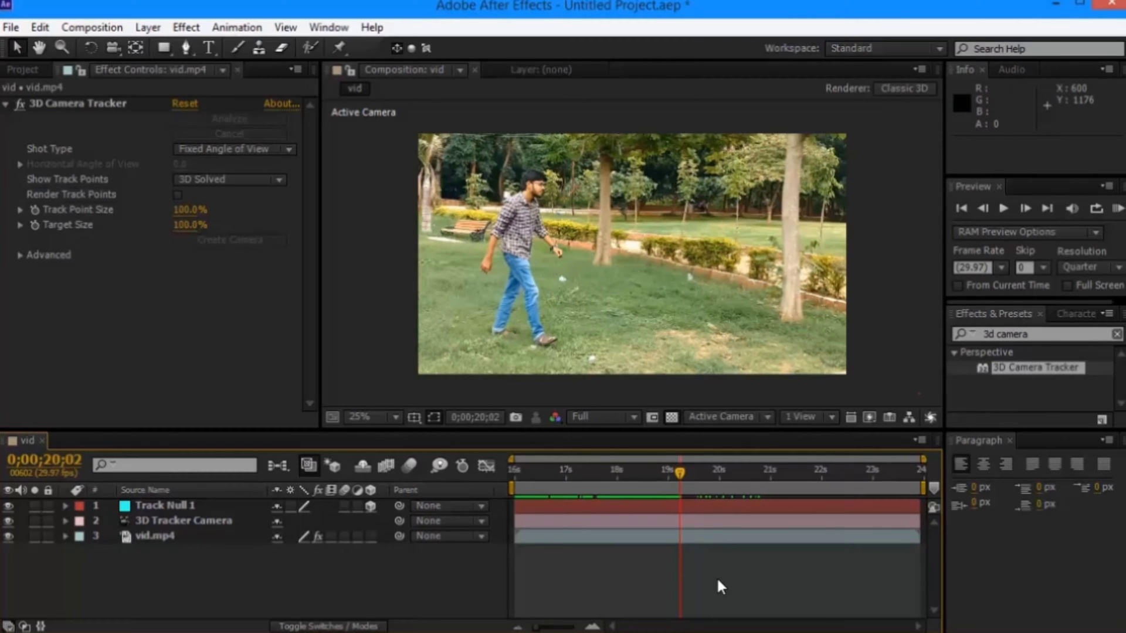
pyautogui.hotkey('shift', '1')
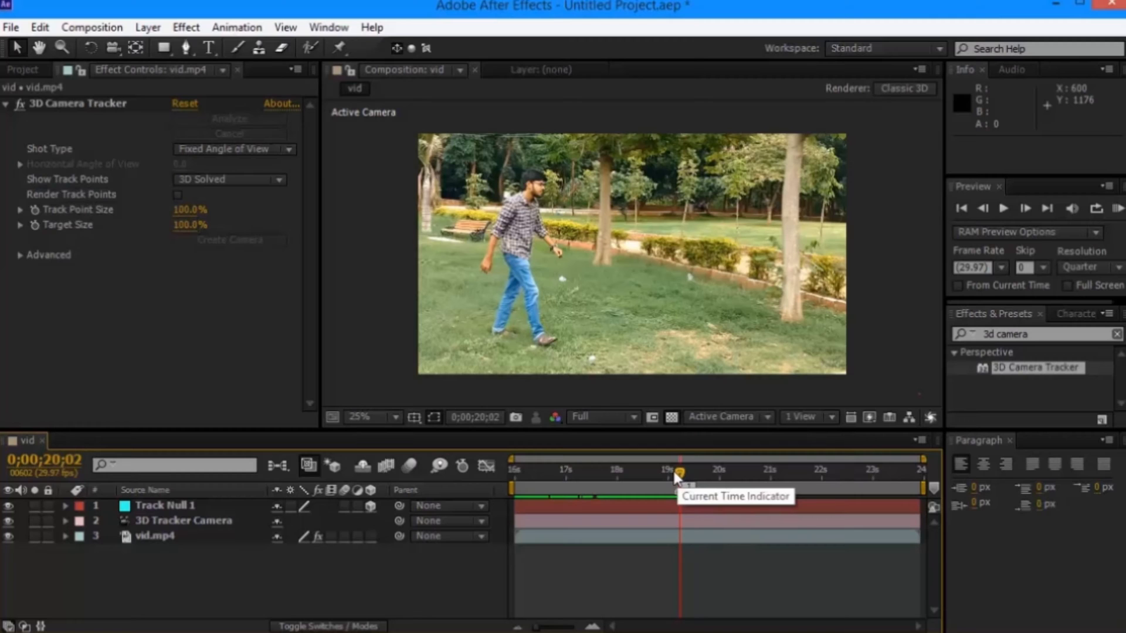
# Queue the frame via Save Frame As with PNG Sequence output set to import after rendering.
pyautogui.click(89, 34)
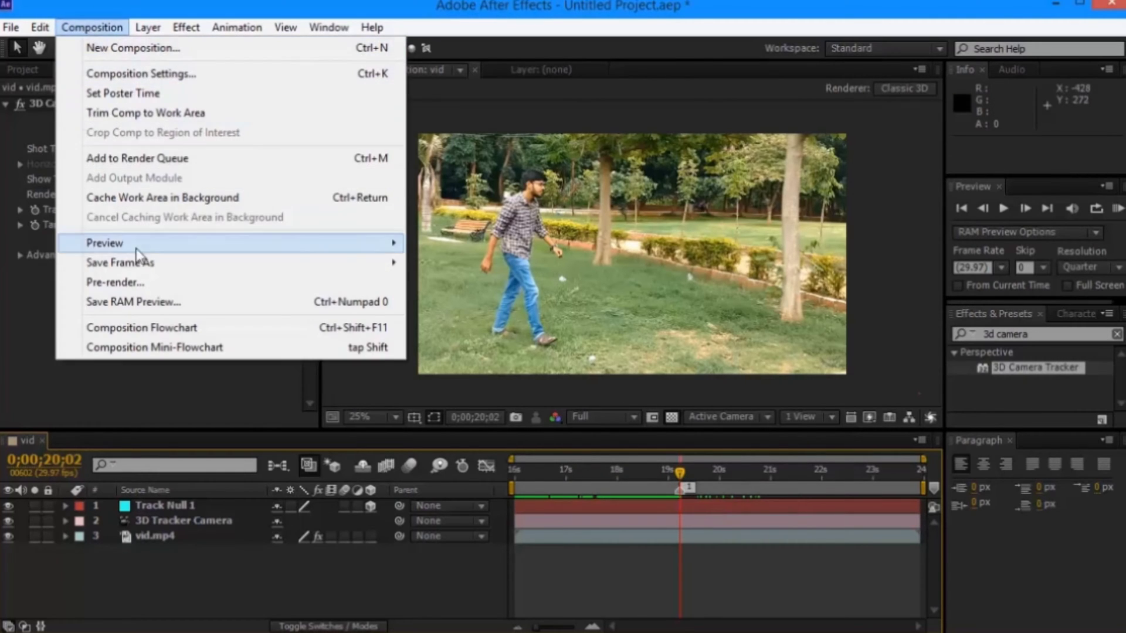
pyautogui.moveTo(138, 268)
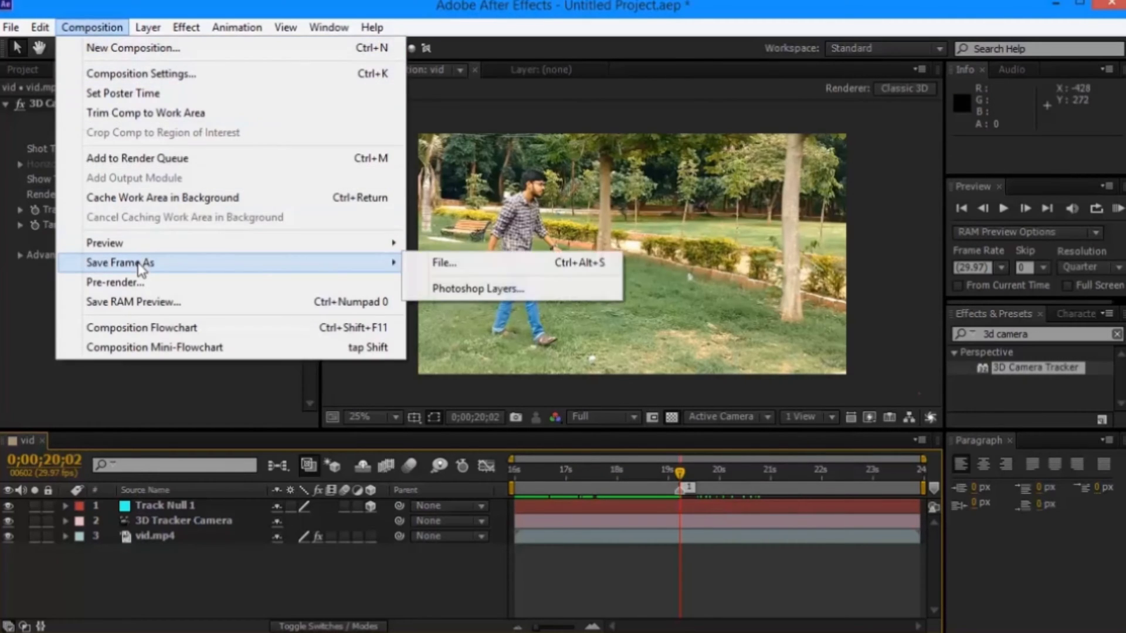
pyautogui.click(430, 266)
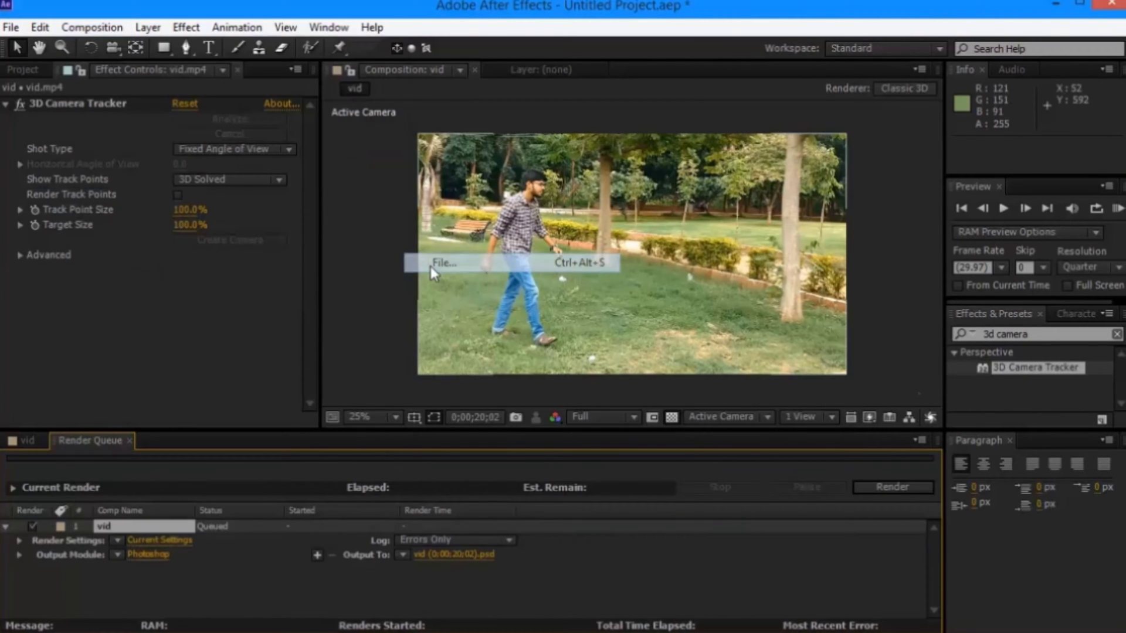
pyautogui.click(164, 557)
pyautogui.click(501, 105)
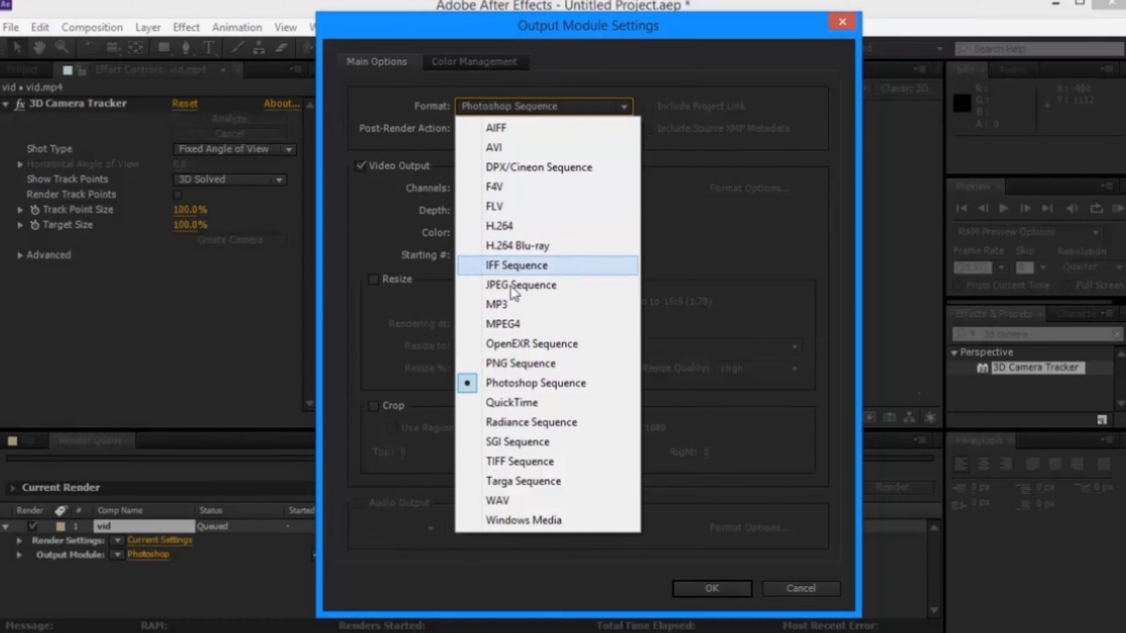
pyautogui.click(509, 364)
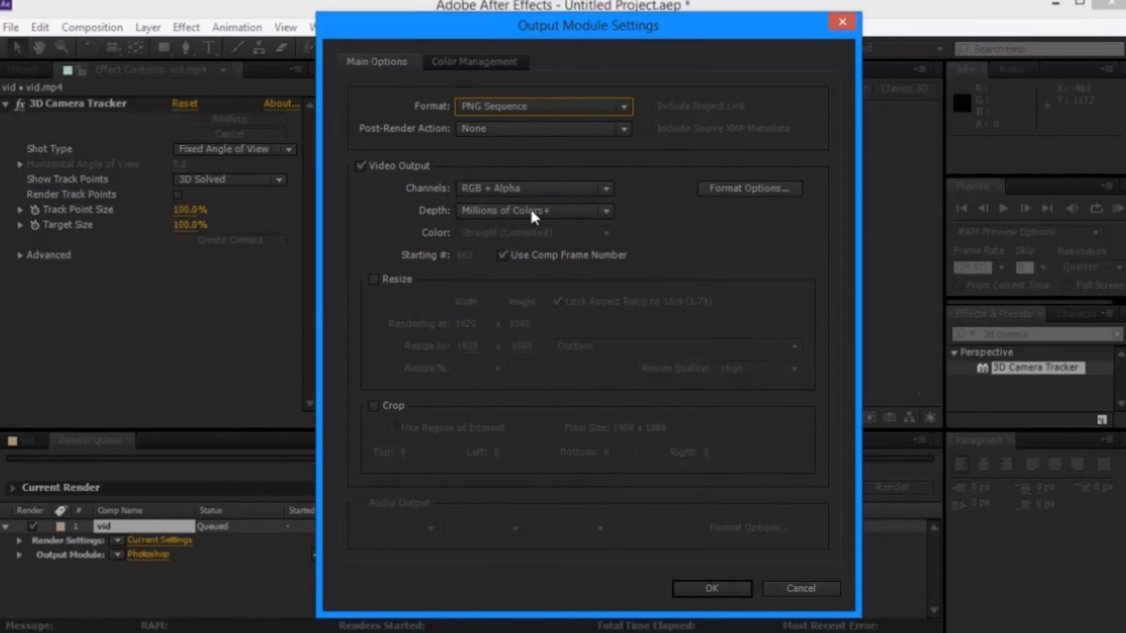
pyautogui.click(491, 131)
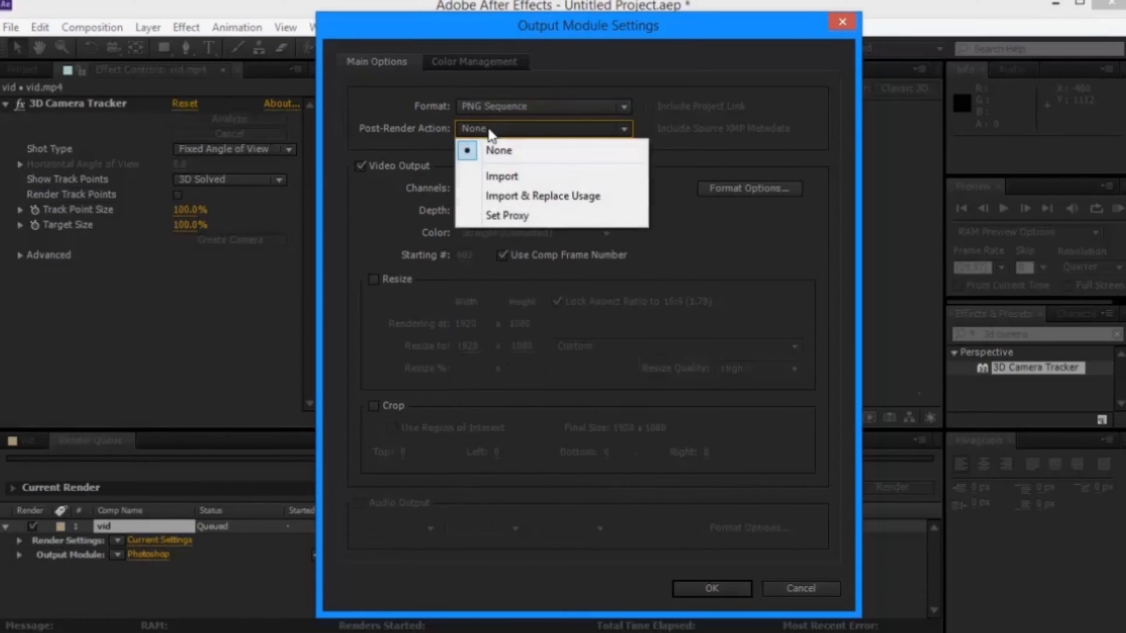
pyautogui.click(498, 177)
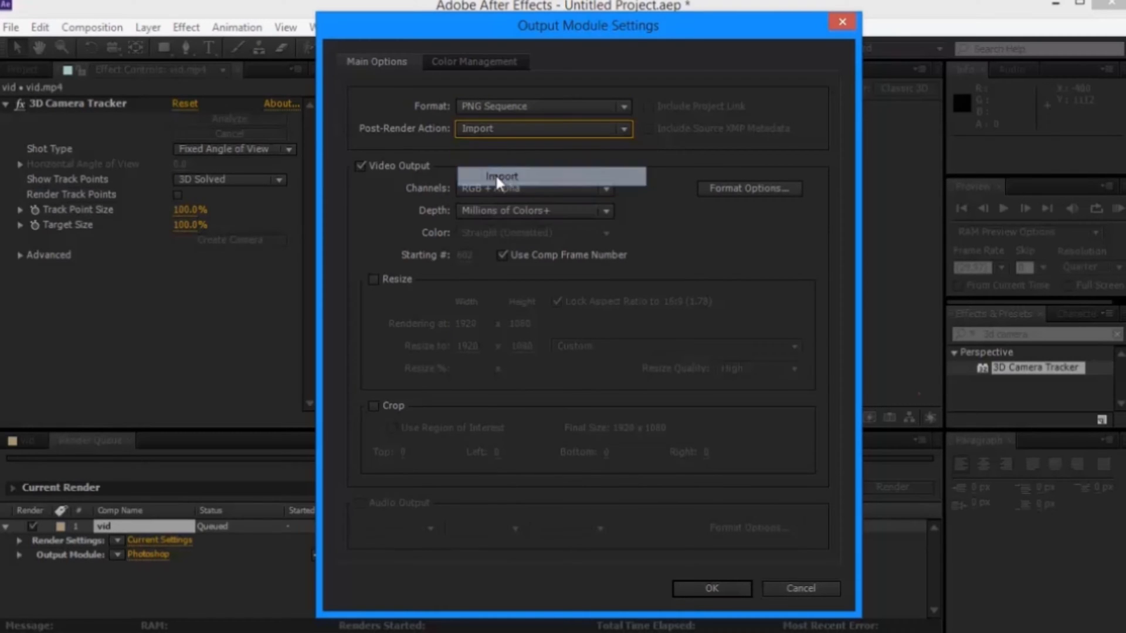
pyautogui.click(693, 589)
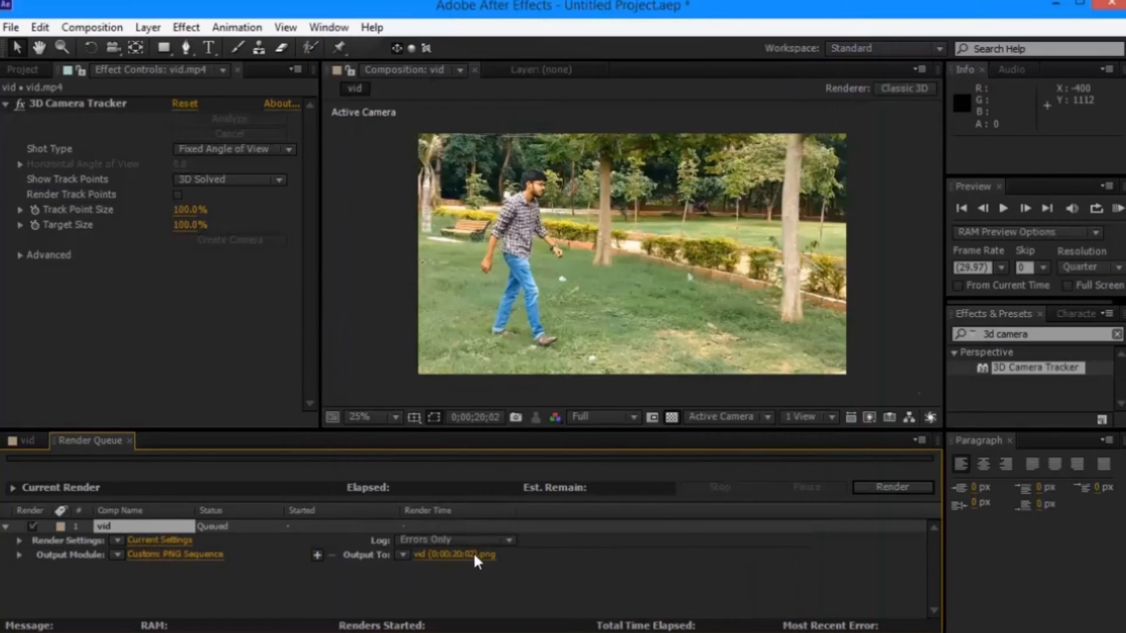
# Set the output file to 1.png and render the still.
pyautogui.click(455, 553)
pyautogui.write('1')
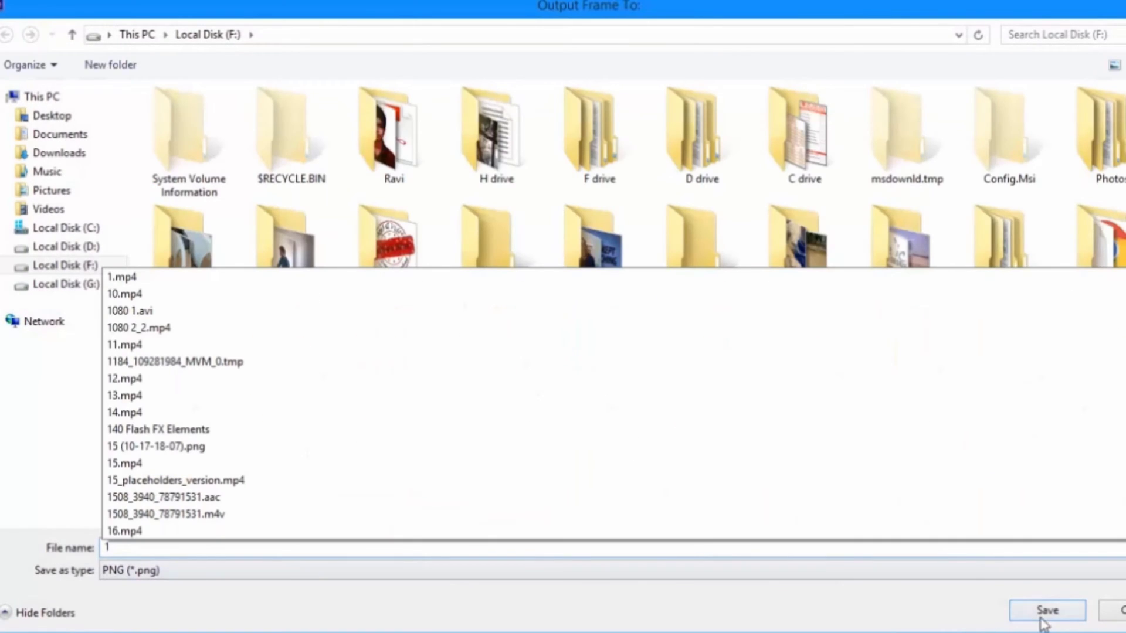
pyautogui.click(1041, 616)
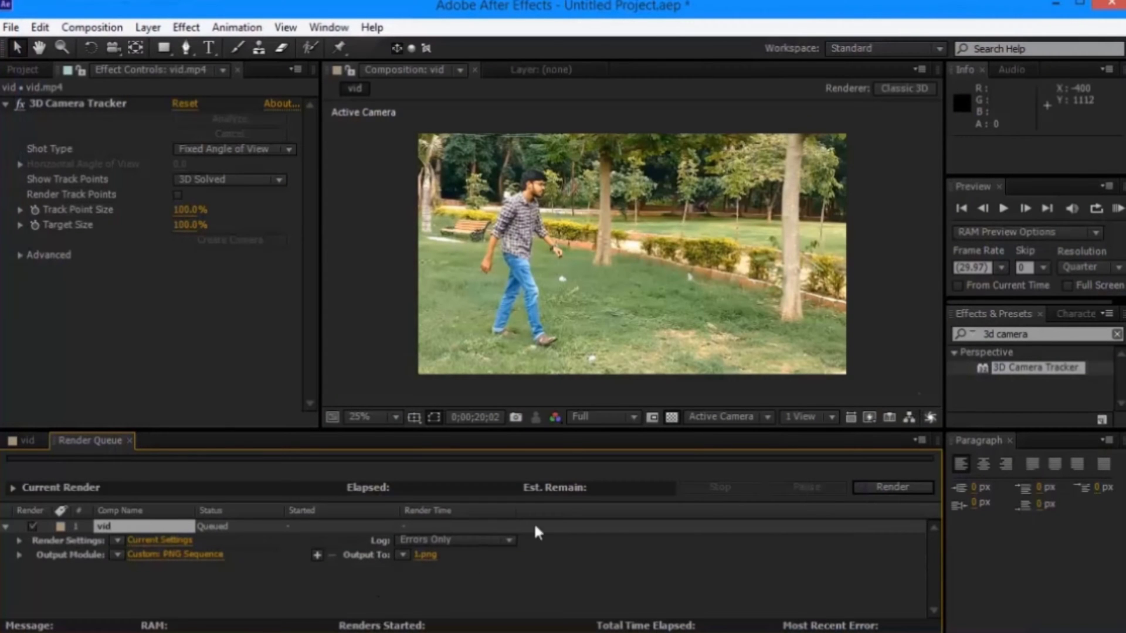
pyautogui.click(879, 488)
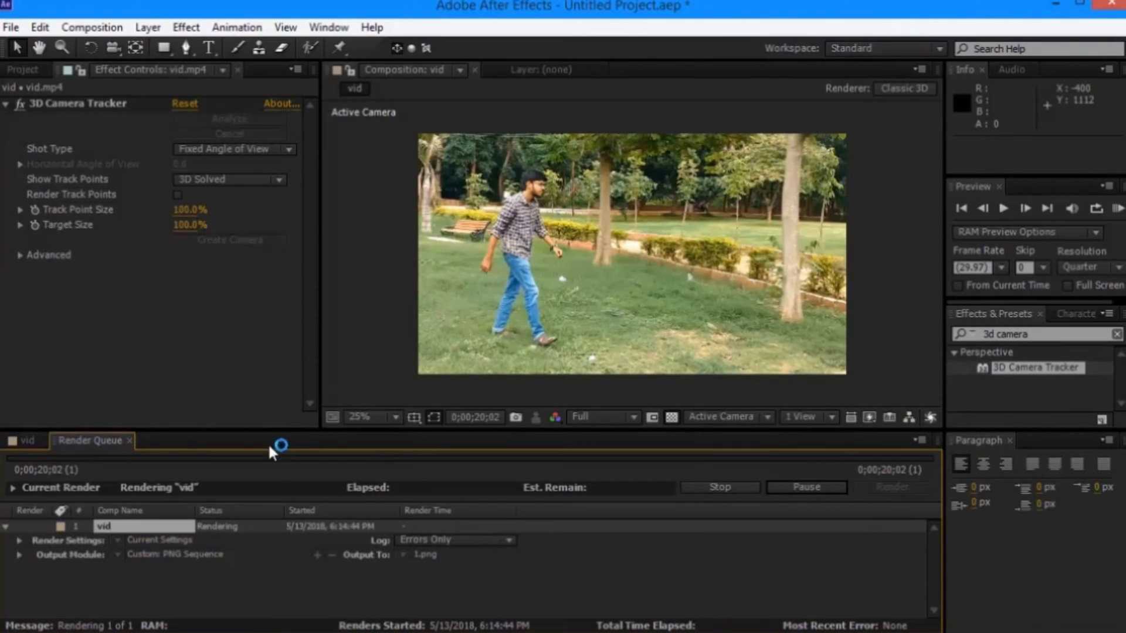
# Place 1.png above vid.mp4 and trim its out point to 0;00;20;02.
pyautogui.click(24, 441)
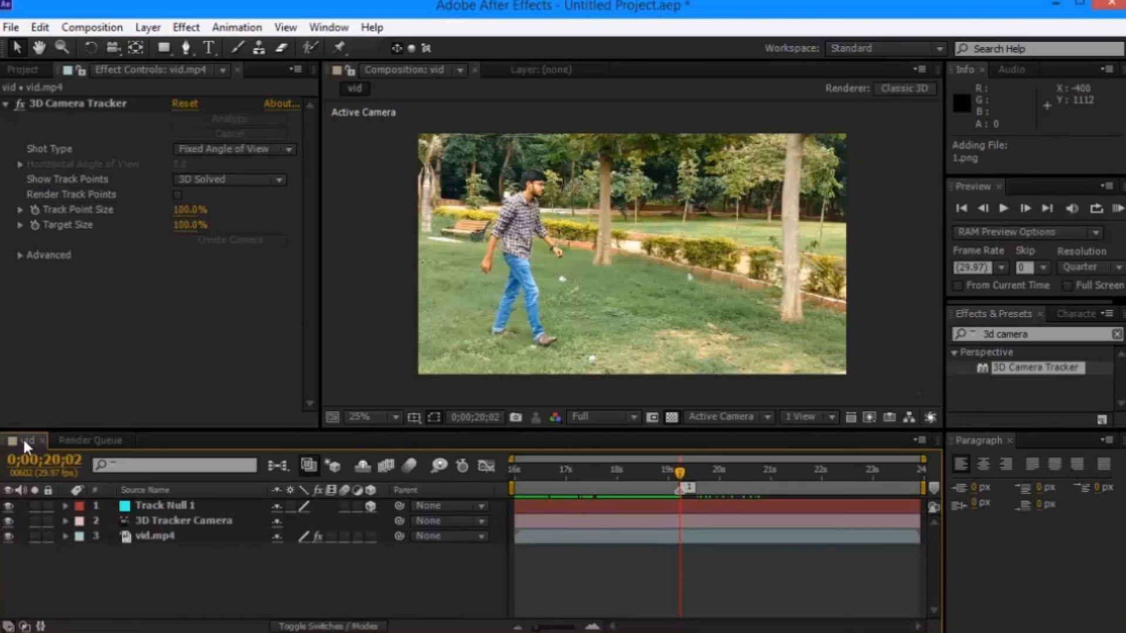
pyautogui.click(25, 70)
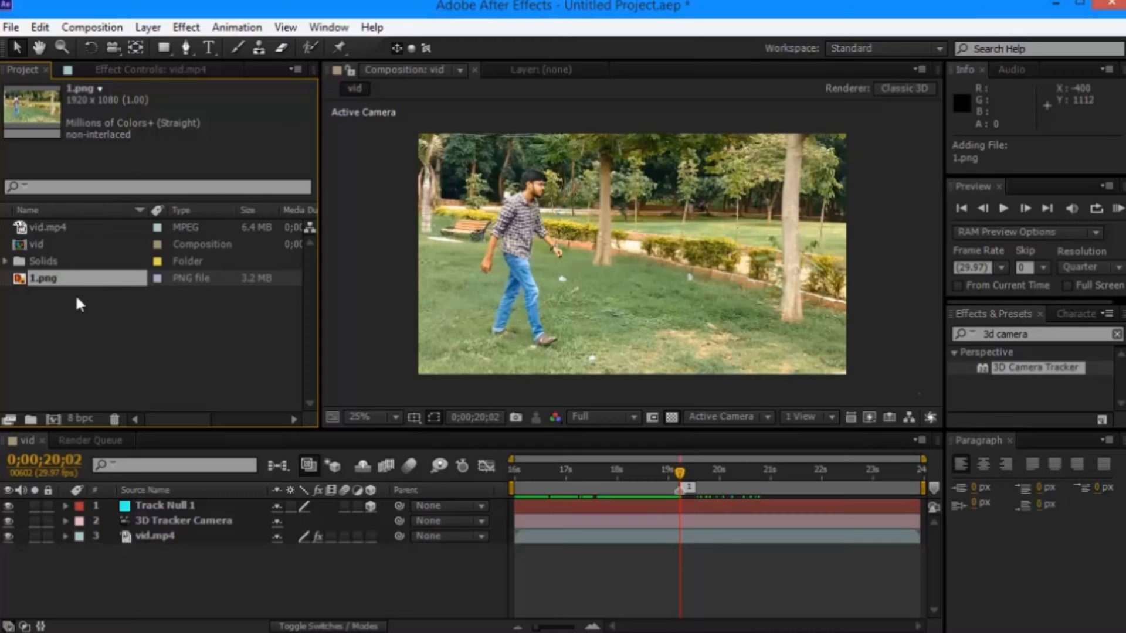
pyautogui.moveTo(75, 278); pyautogui.dragTo(111, 533)
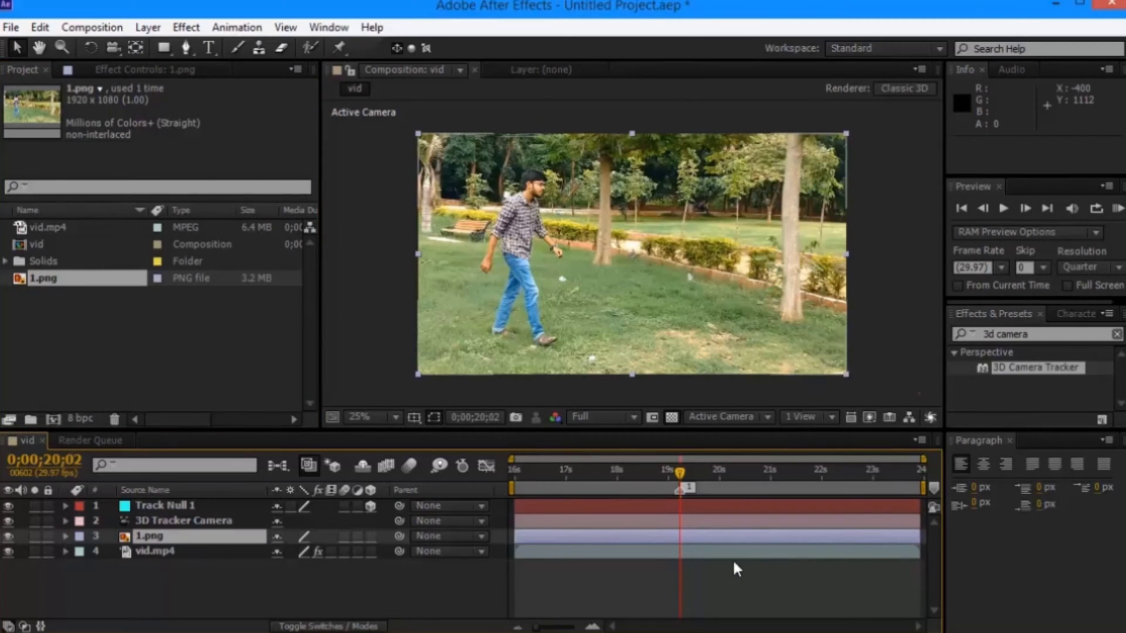
pyautogui.moveTo(919, 536); pyautogui.dragTo(677, 542)
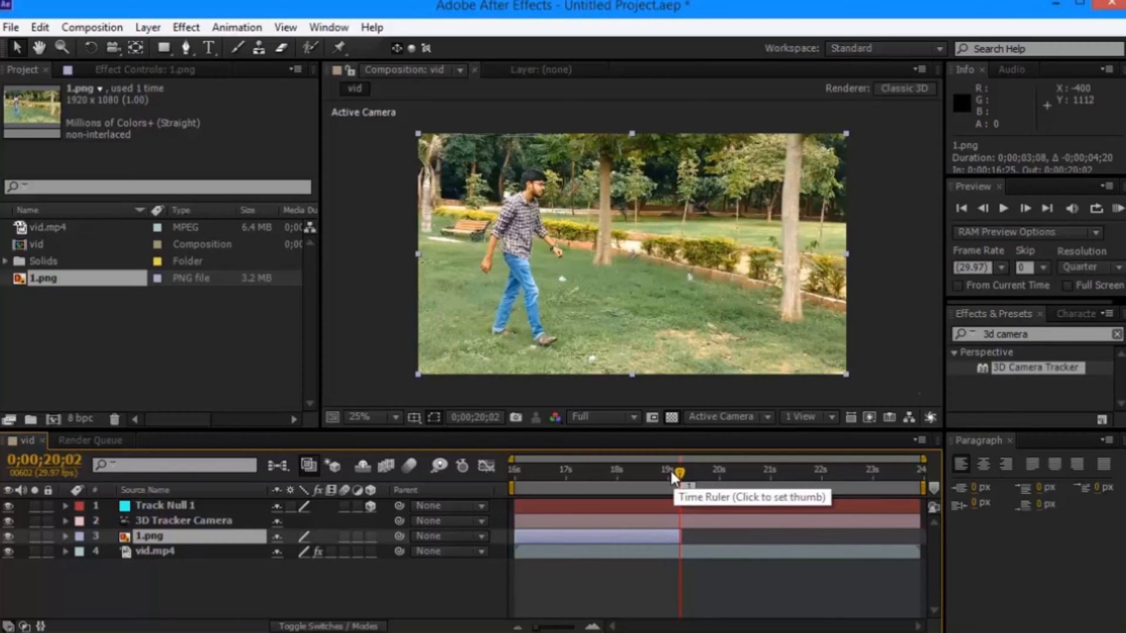
# Mark frame 0;00;21;24 and queue it as a PNG Sequence output set to import afterwards.
pyautogui.moveTo(677, 473); pyautogui.dragTo(770, 478)
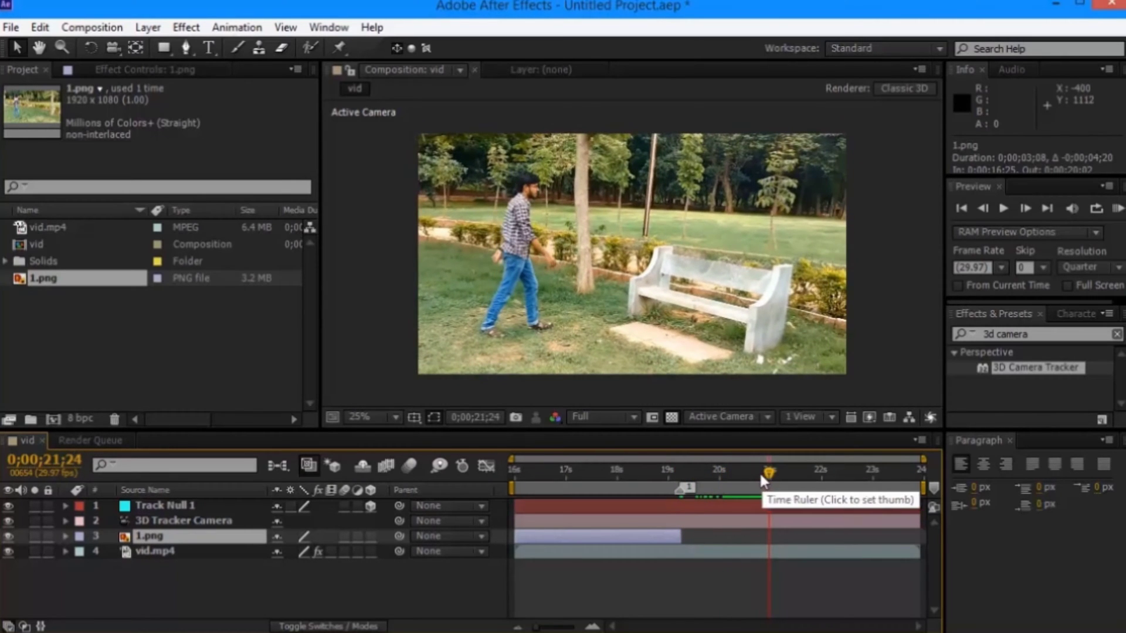
pyautogui.hotkey('shift', '2')
pyautogui.click(92, 27)
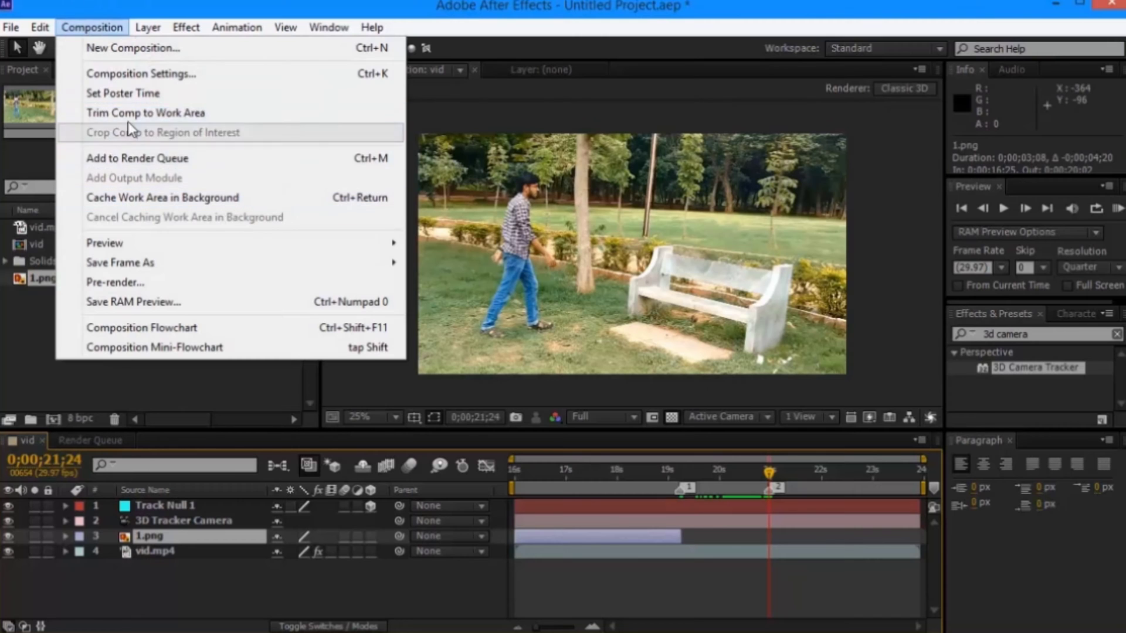
pyautogui.moveTo(156, 262)
pyautogui.click(439, 262)
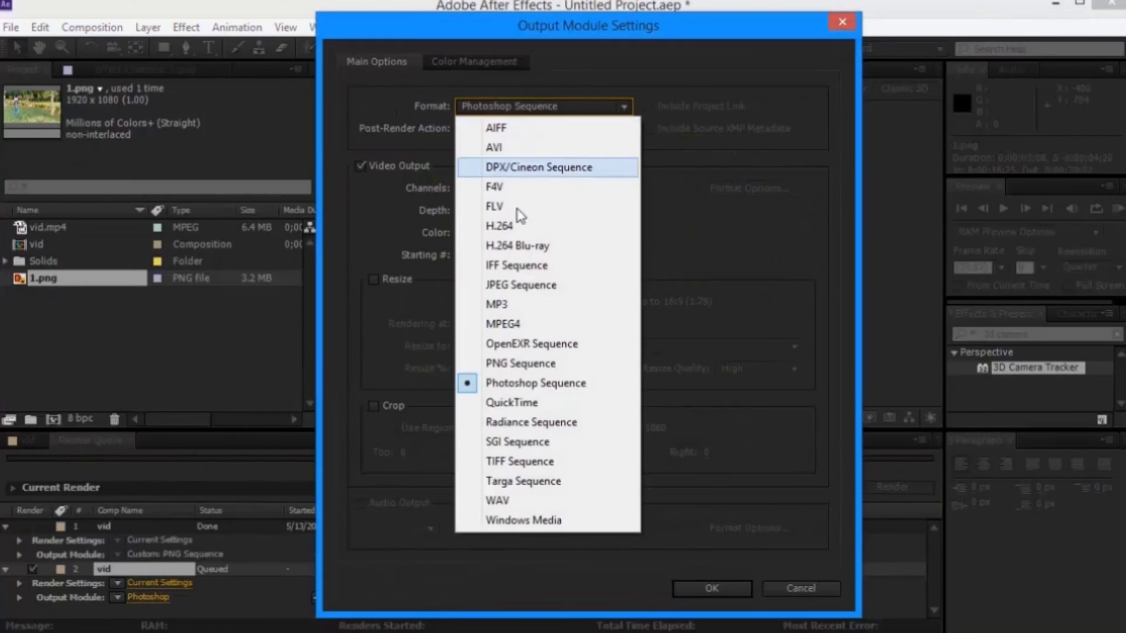
pyautogui.click(521, 363)
pyautogui.click(539, 128)
pyautogui.click(499, 148)
pyautogui.click(692, 586)
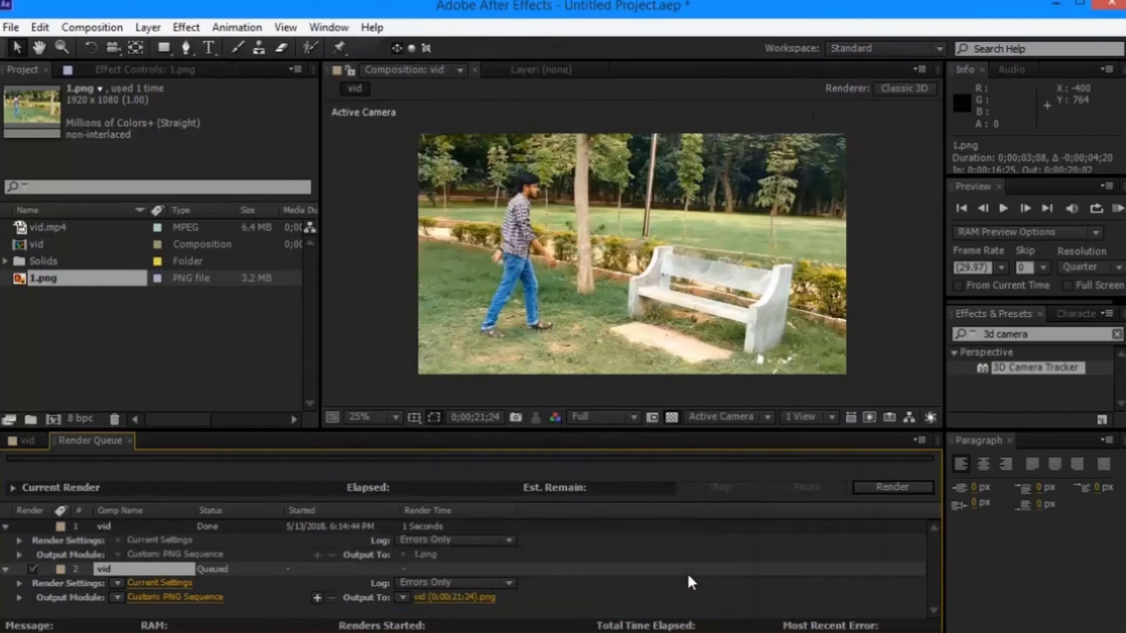
# Save the output as 2.png and render it.
pyautogui.click(474, 597)
pyautogui.write('2')
pyautogui.press('Return')
pyautogui.click(859, 489)
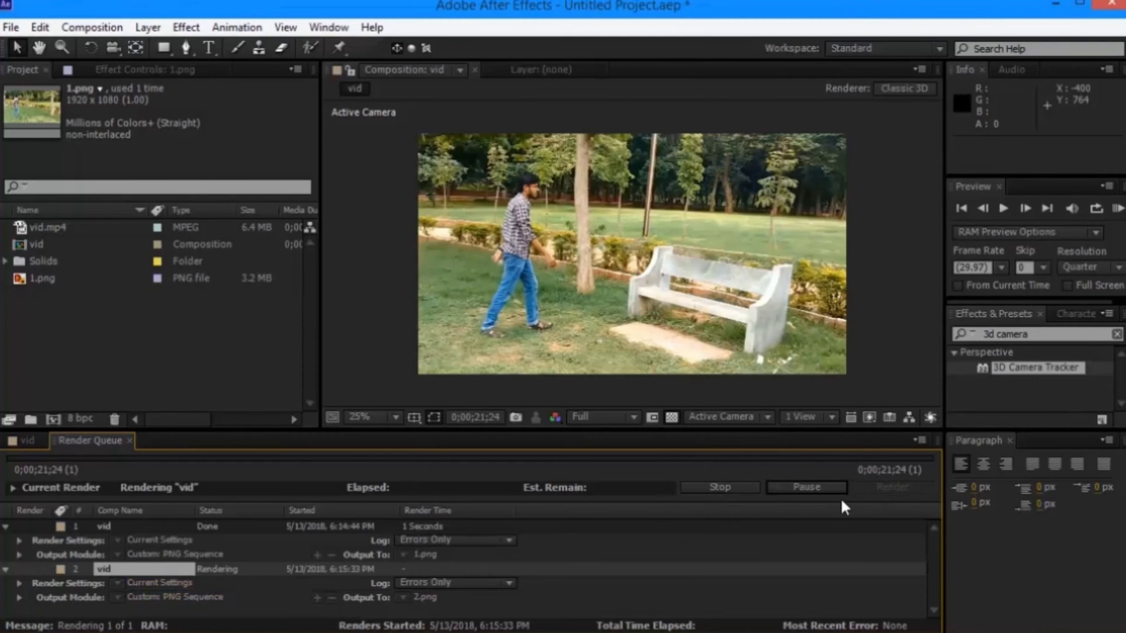
# Place 2.png above vid.mp4, trimmed to end at 0;00;21;24.
pyautogui.click(26, 440)
pyautogui.moveTo(44, 278); pyautogui.dragTo(84, 544)
pyautogui.moveTo(918, 552); pyautogui.dragTo(769, 557)
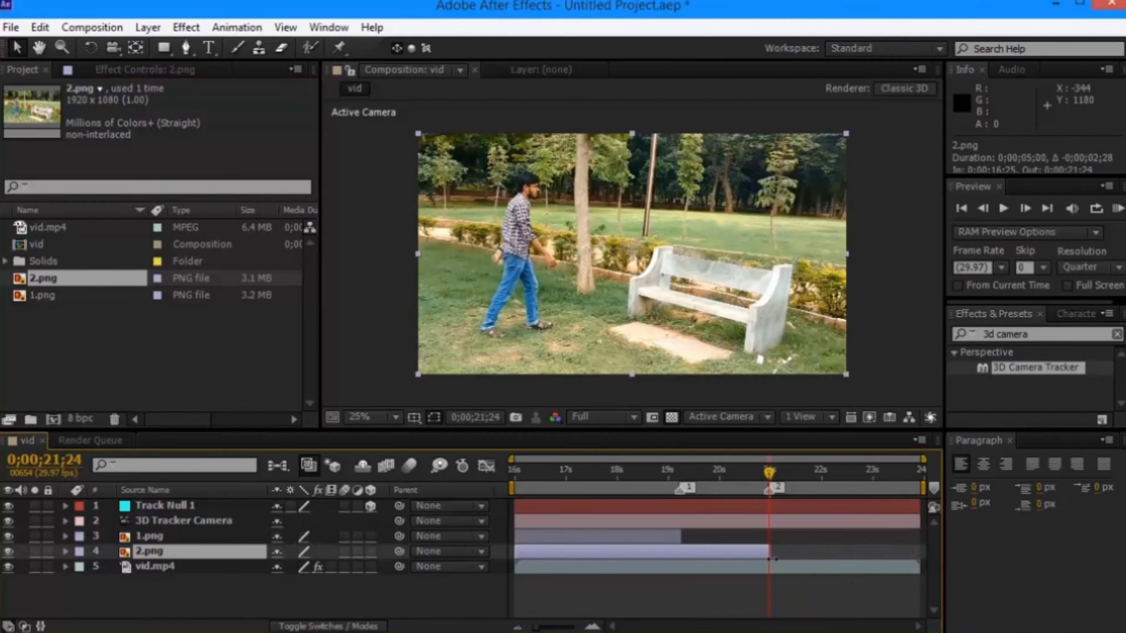
pyautogui.moveTo(776, 468); pyautogui.dragTo(858, 469)
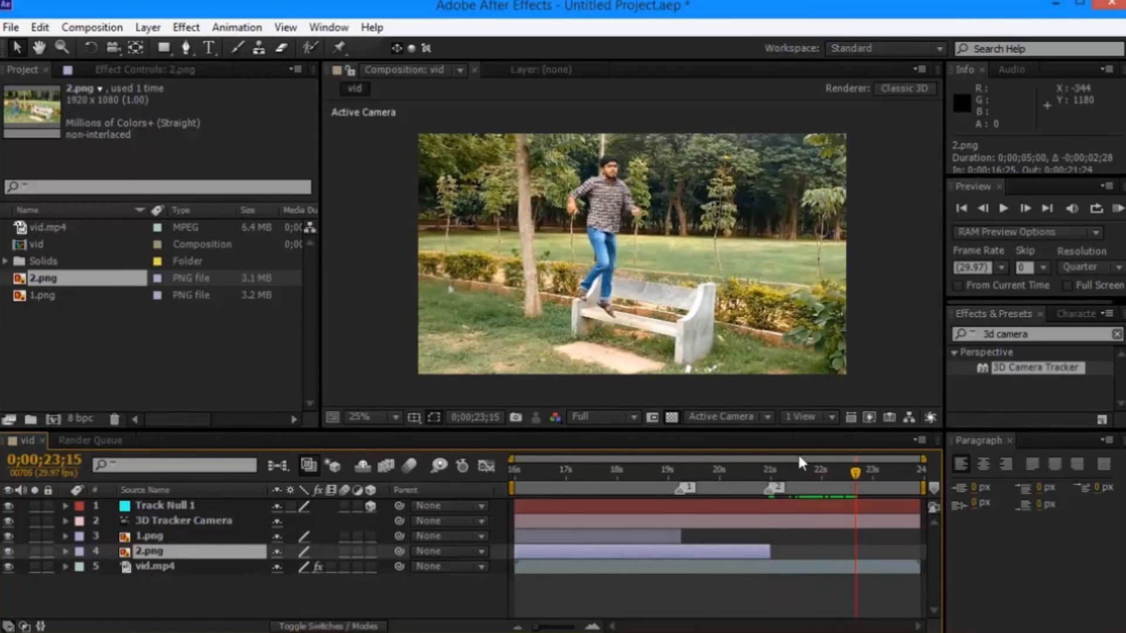
# Queue frame 0;00;23;15 as a PNG Sequence output set to import after rendering.
pyautogui.click(89, 29)
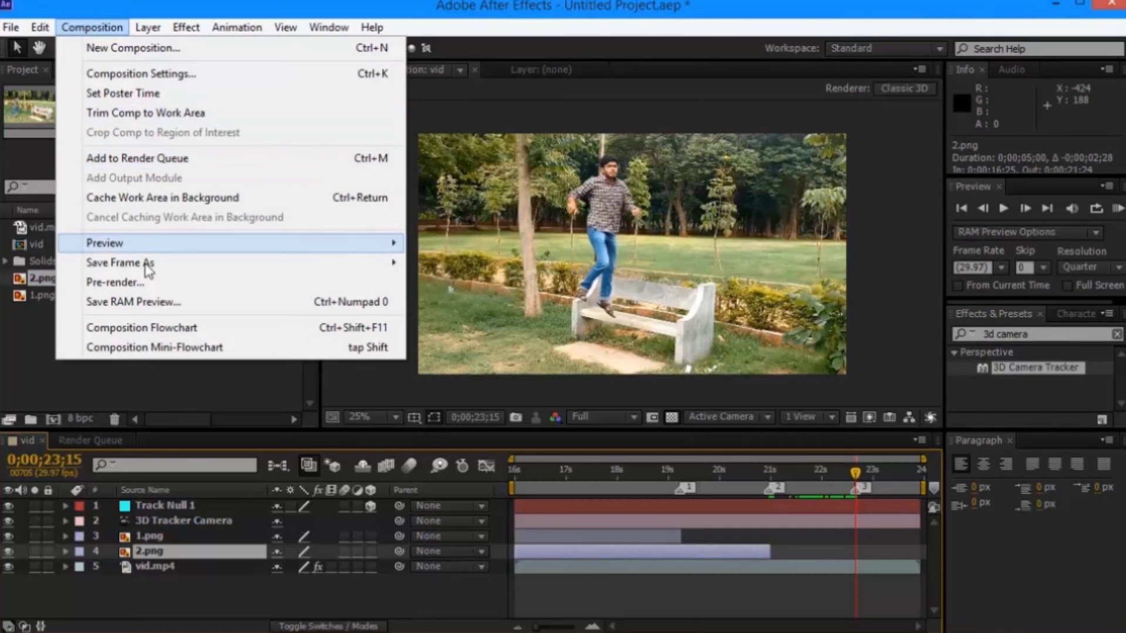
pyautogui.moveTo(146, 264)
pyautogui.click(437, 265)
pyautogui.click(147, 611)
pyautogui.click(543, 106)
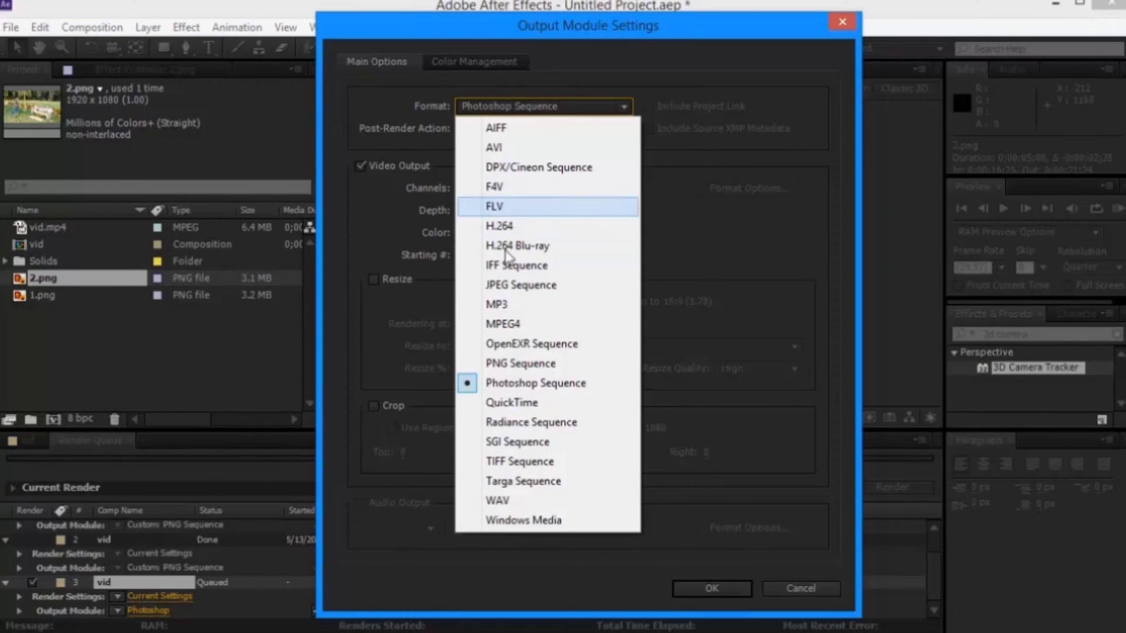
pyautogui.click(520, 364)
pyautogui.click(544, 128)
pyautogui.click(502, 171)
pyautogui.click(712, 588)
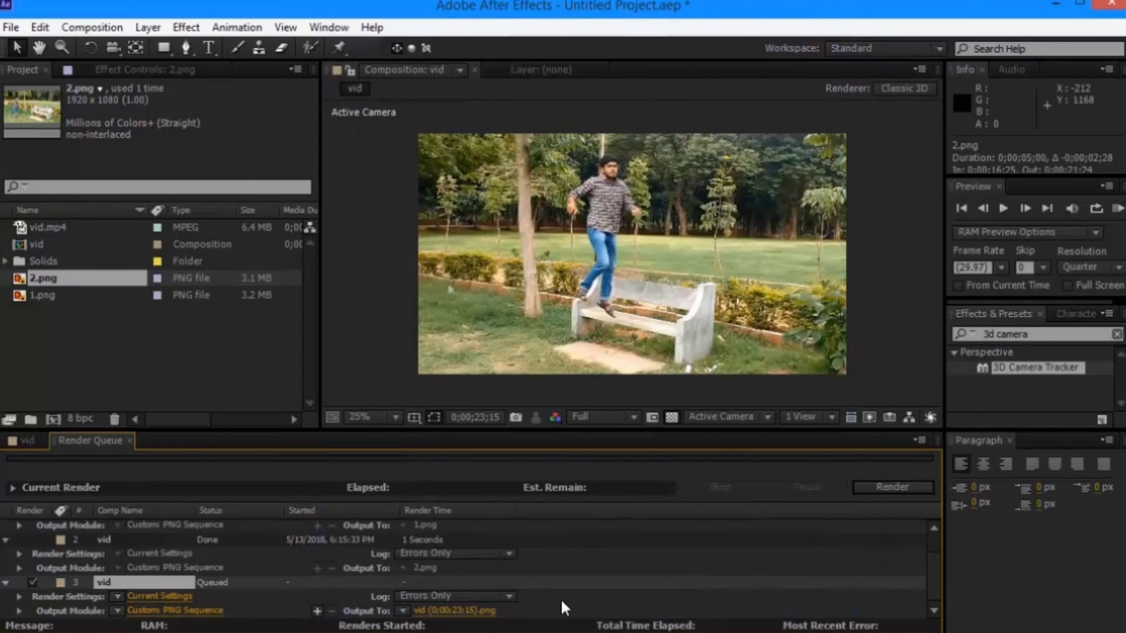
# Save the output as 3.png and render it.
pyautogui.click(433, 604)
pyautogui.write('3')
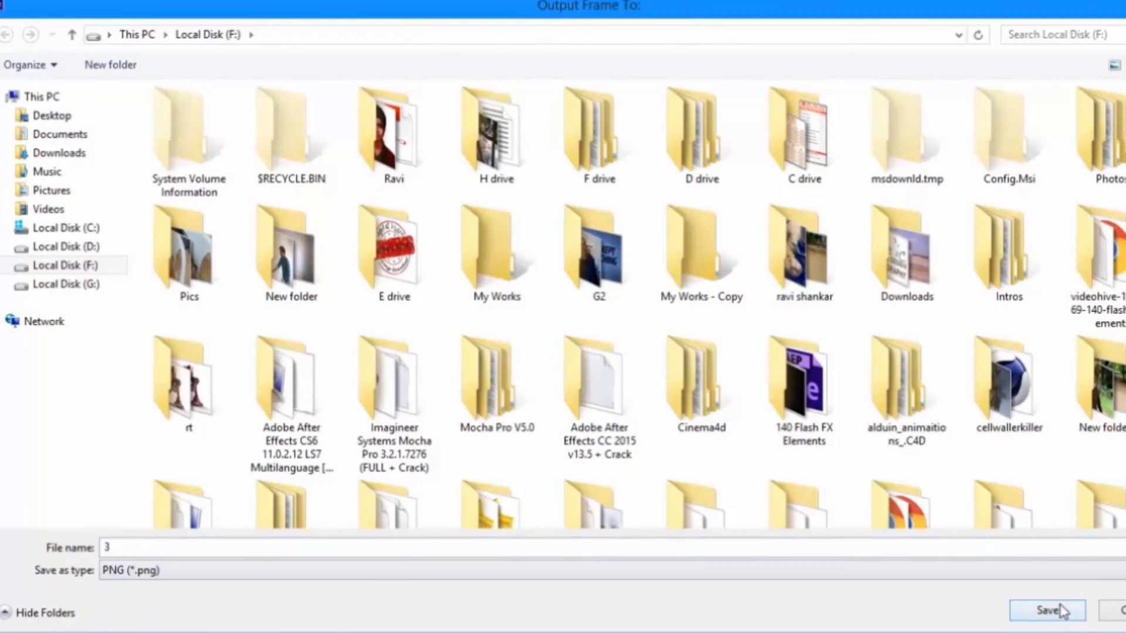
pyautogui.click(1044, 611)
pyautogui.click(894, 487)
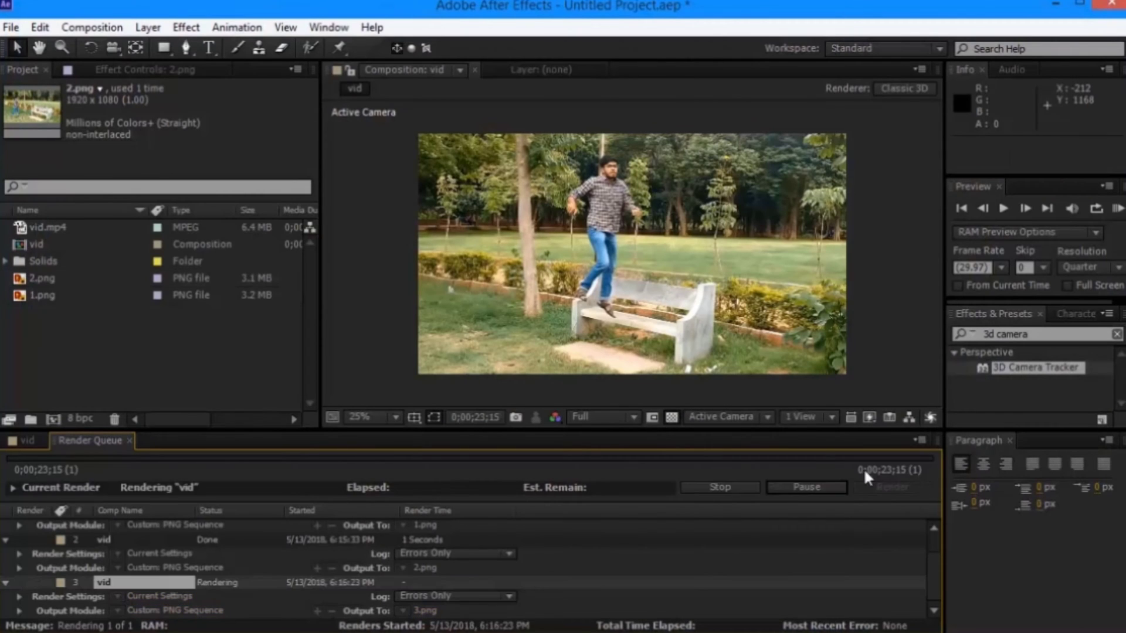
# Place 3.png above vid.mp4, trimmed to end at 0;00;23;15.
pyautogui.click(22, 449)
pyautogui.moveTo(42, 278); pyautogui.dragTo(101, 555)
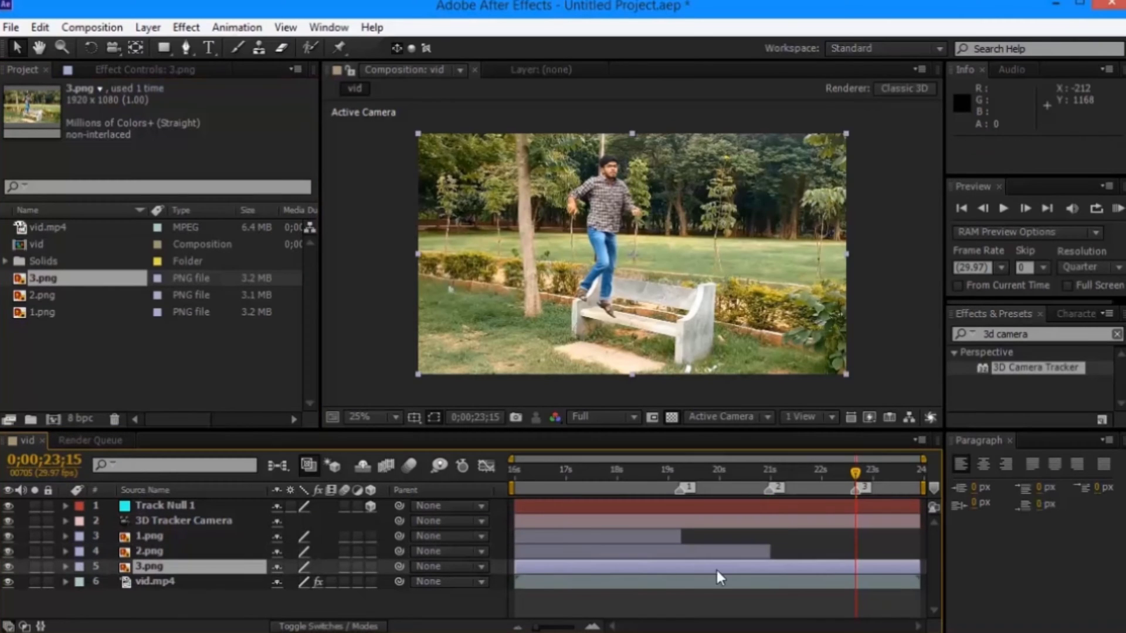
pyautogui.moveTo(919, 567); pyautogui.dragTo(856, 567)
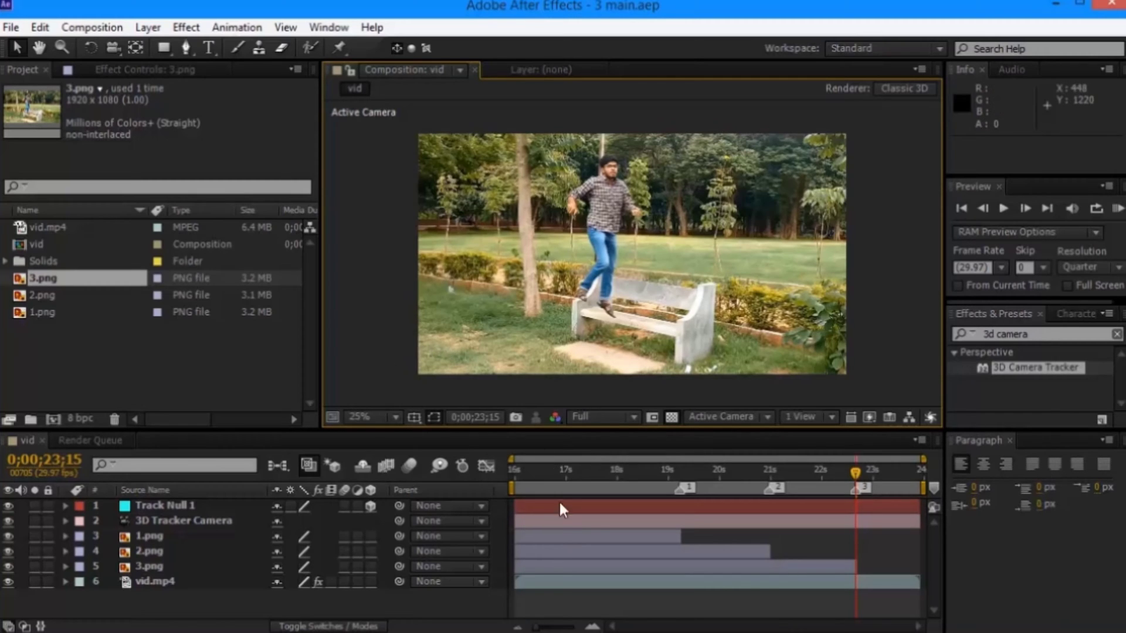
# Select the 1.png layer at 0;00;17;14 and switch to the Pen tool.
pyautogui.click(558, 535)
pyautogui.click(547, 486)
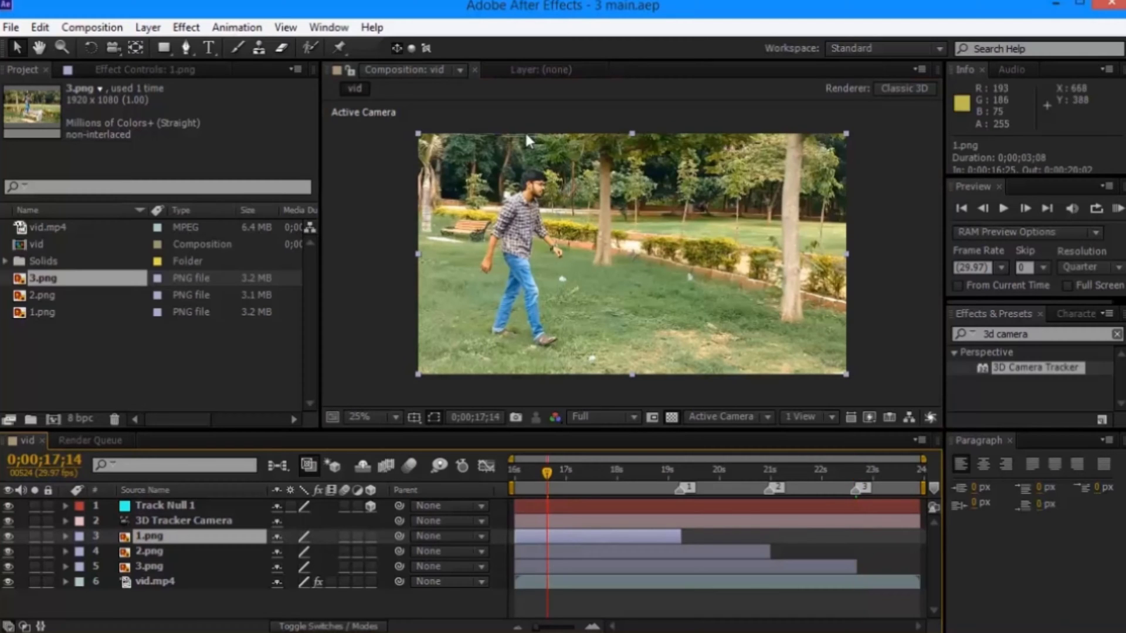
pyautogui.click(189, 46)
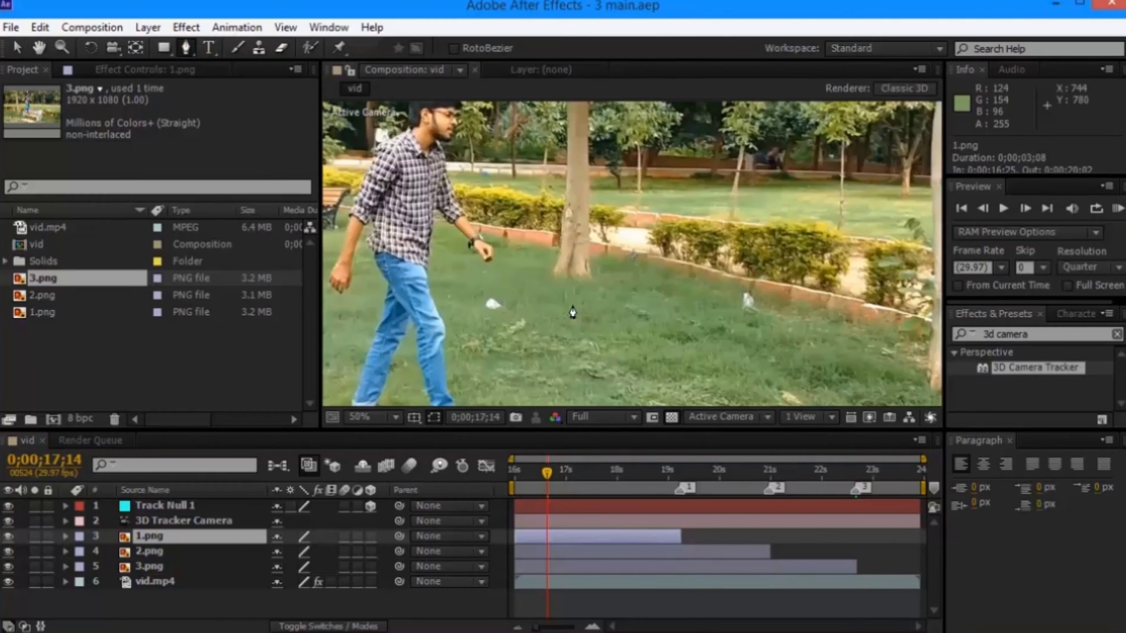
# Start Mask 1 on 1.png around the man's head, face and left hand.
pyautogui.scroll(2, 436, 246)
pyautogui.click(455, 222)
pyautogui.scroll(2, 463, 234)
pyautogui.click(629, 259)
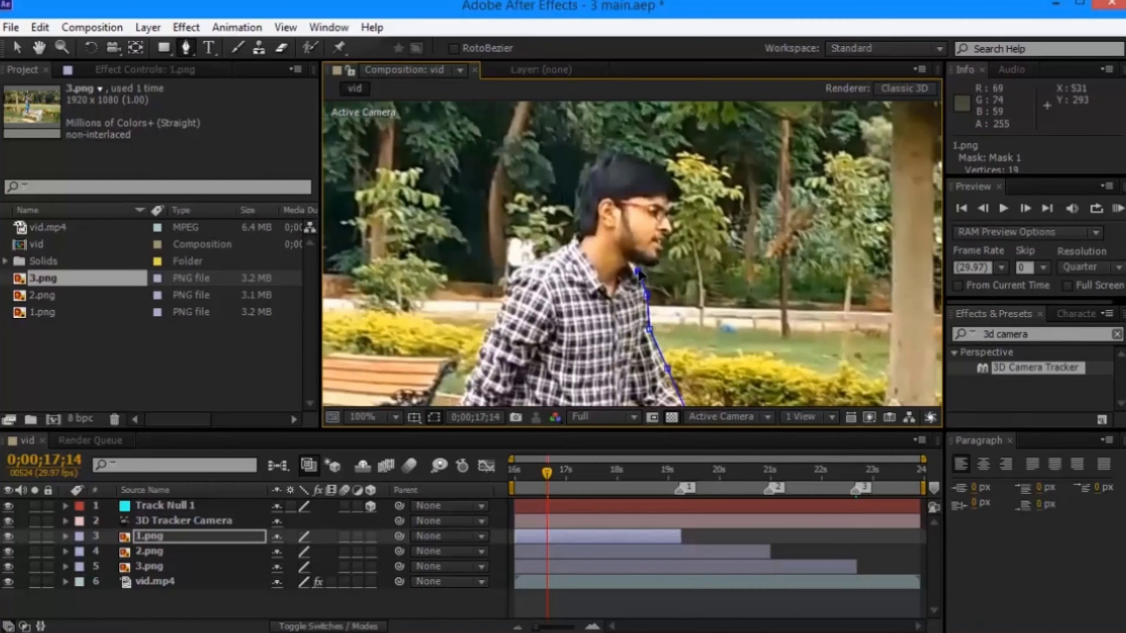
pyautogui.click(670, 229)
pyautogui.click(679, 195)
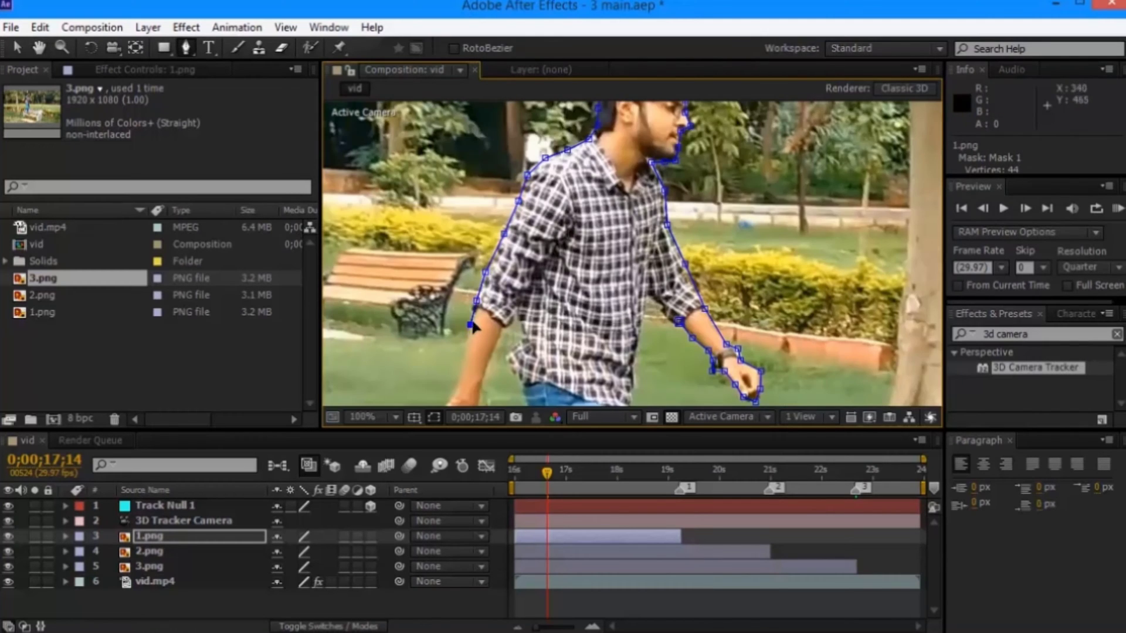
pyautogui.click(458, 316)
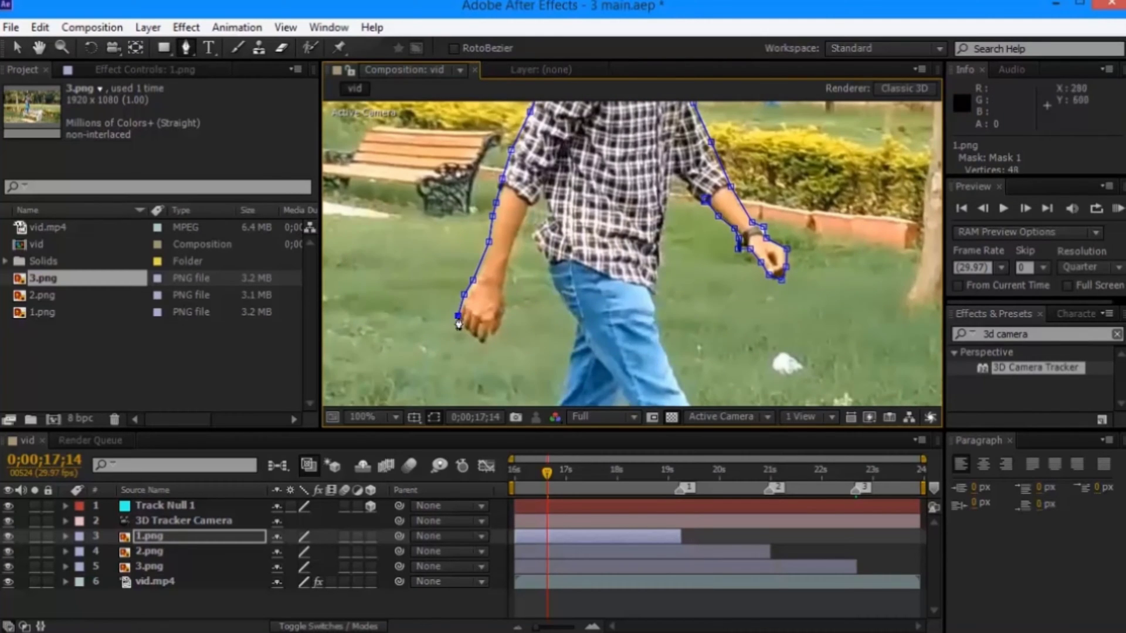
pyautogui.click(479, 342)
pyautogui.click(489, 332)
pyautogui.click(498, 326)
pyautogui.click(503, 305)
pyautogui.click(508, 259)
# Continue the mask down the left leg and around both feet.
pyautogui.scroll(-5, 538, 235)
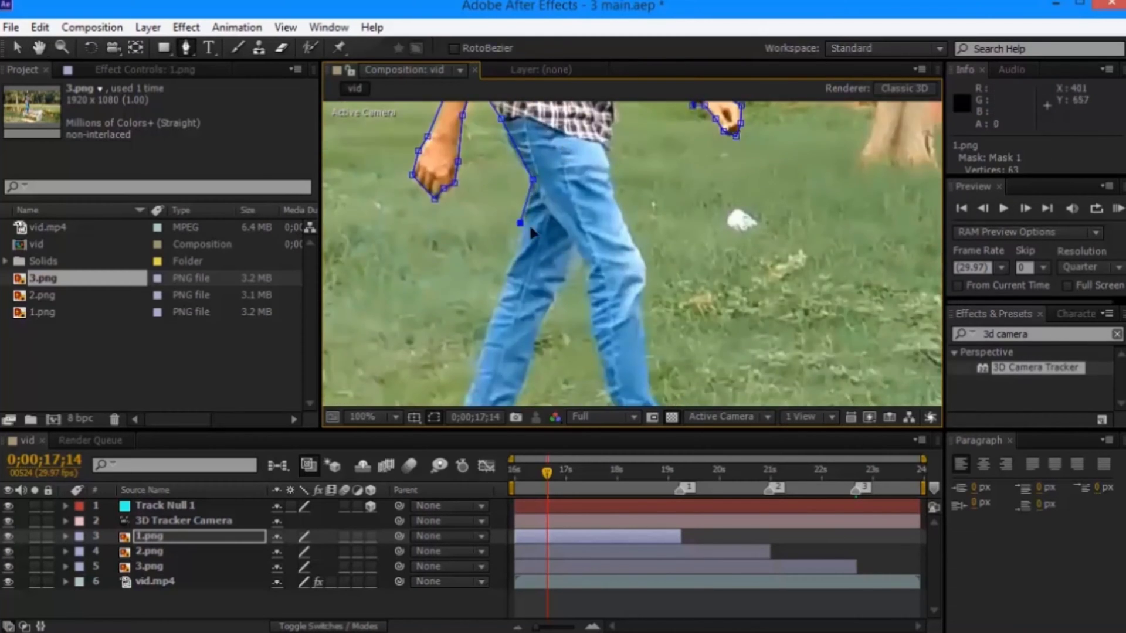
pyautogui.click(541, 160)
pyautogui.click(519, 241)
pyautogui.click(494, 318)
pyautogui.click(480, 362)
pyautogui.click(519, 387)
pyautogui.click(575, 380)
pyautogui.click(565, 255)
pyautogui.click(579, 233)
pyautogui.click(596, 184)
pyautogui.click(614, 245)
pyautogui.click(629, 326)
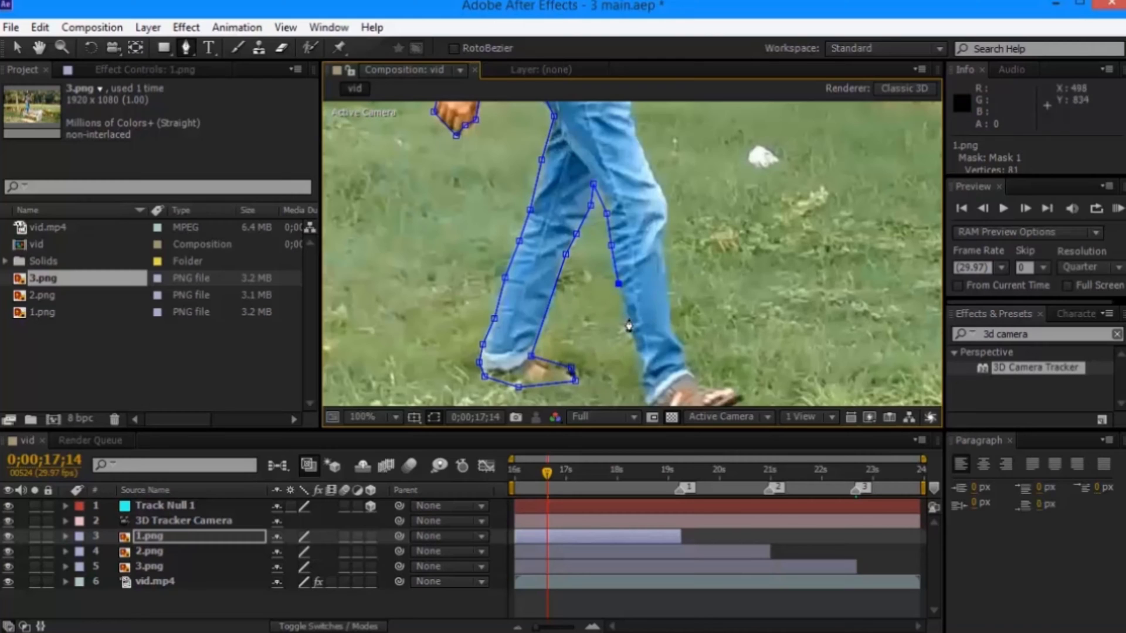
# Finish the mask up the right leg, inner legs and shirt edge.
pyautogui.scroll(-3, 630, 325)
pyautogui.click(727, 358)
pyautogui.click(674, 311)
pyautogui.moveTo(656, 171); pyautogui.dragTo(635, 318)
pyautogui.click(629, 287)
pyautogui.click(608, 250)
pyautogui.scroll(3, 608, 249)
pyautogui.click(598, 330)
pyautogui.click(597, 303)
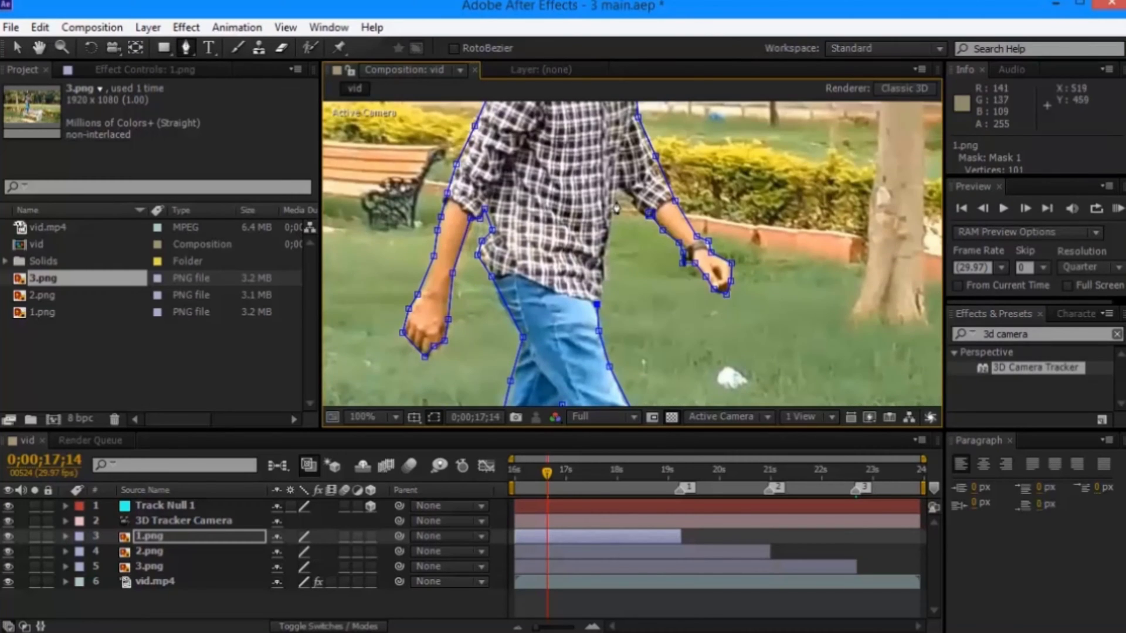
pyautogui.click(618, 189)
pyautogui.click(633, 202)
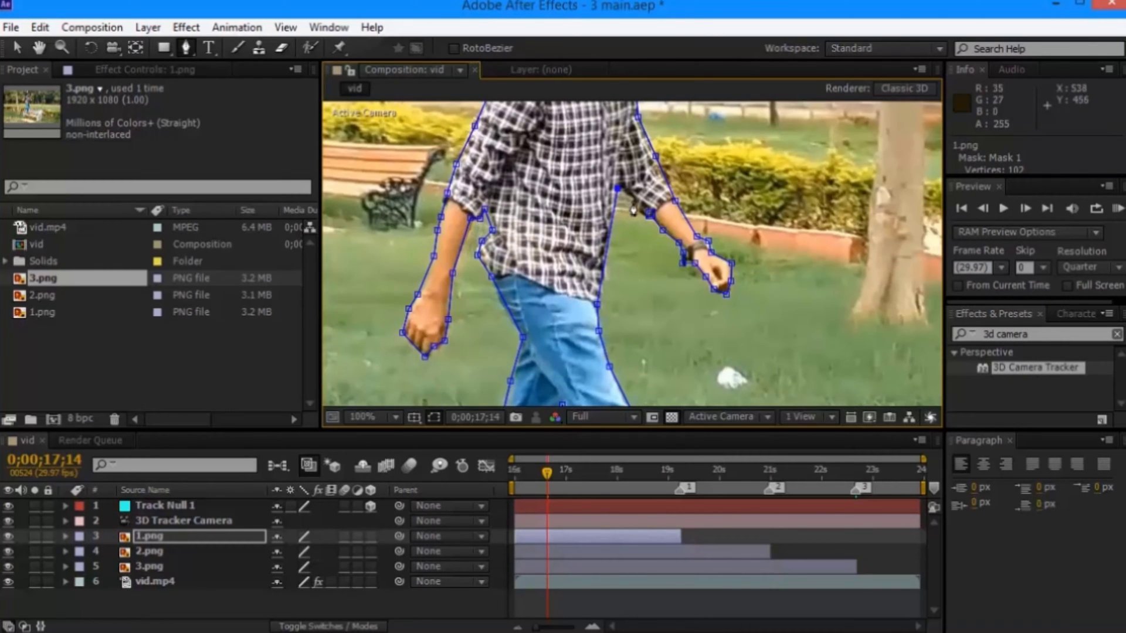
pyautogui.scroll(-4, 650, 225)
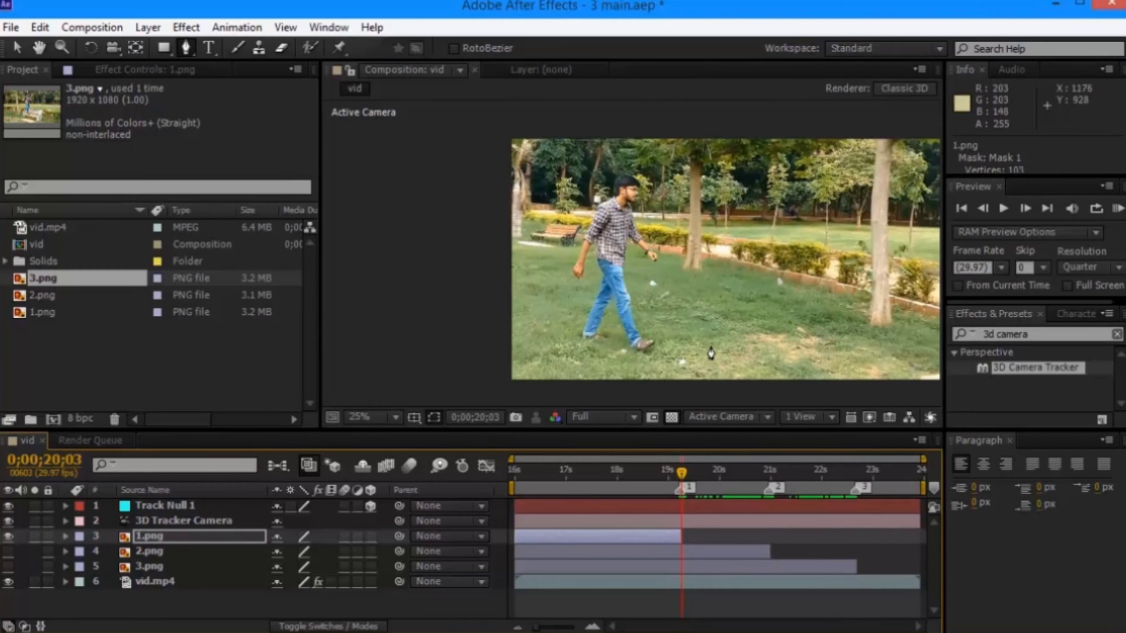
pyautogui.press('pageup')
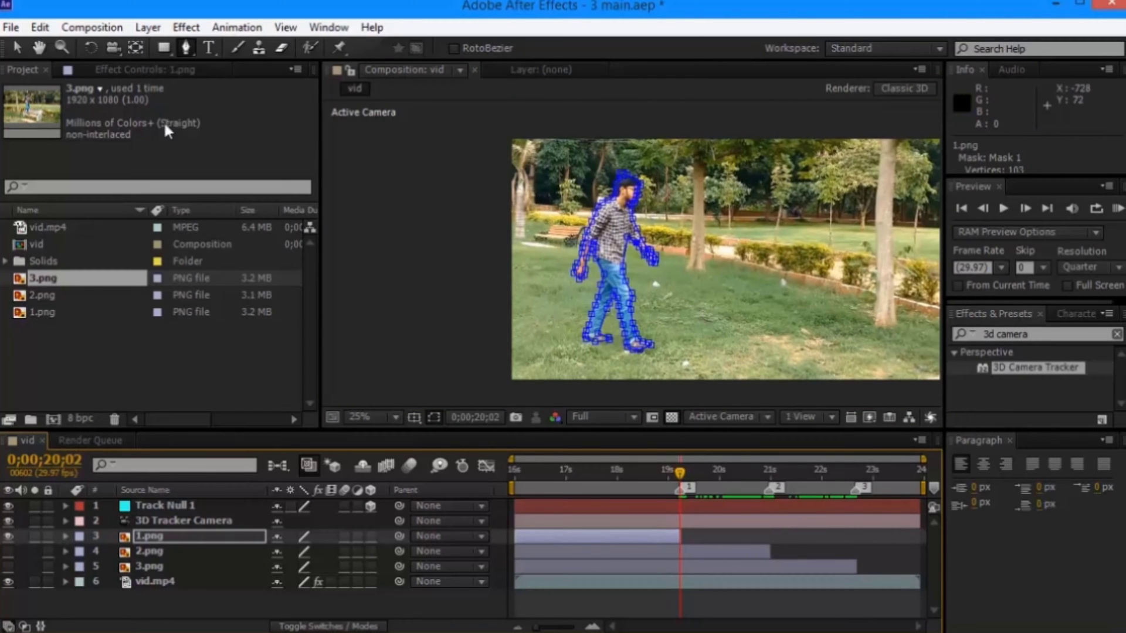
# Select vid.mp4 and show the 3D Camera Tracker's track points in Effect Controls.
pyautogui.click(16, 48)
pyautogui.scroll(2, 695, 319)
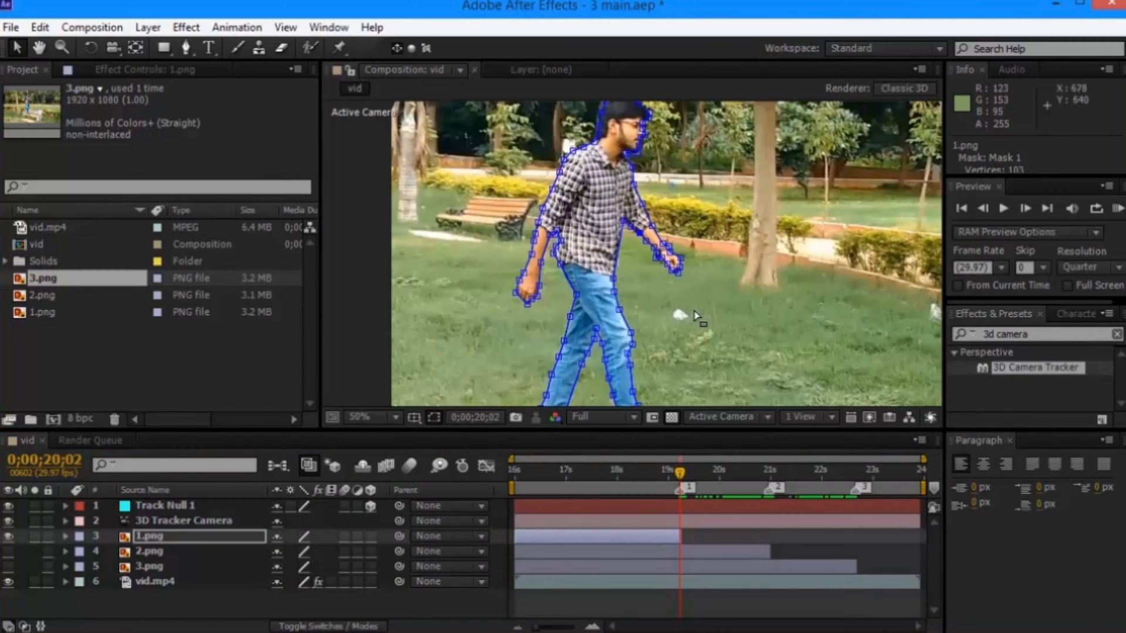
pyautogui.click(695, 318)
pyautogui.click(672, 533)
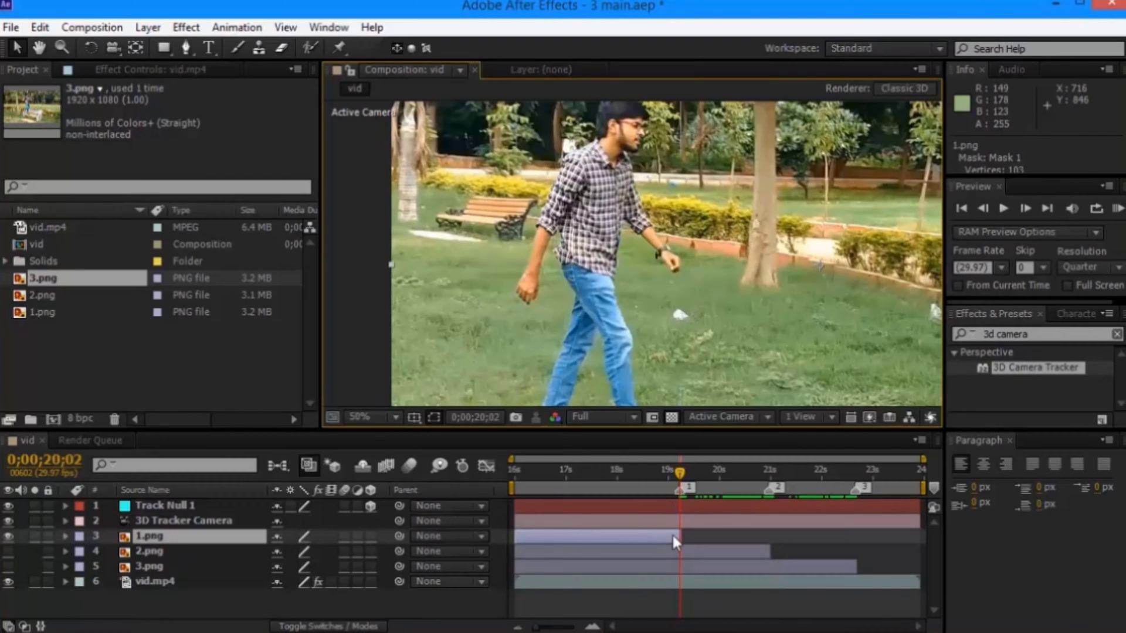
pyautogui.click(151, 582)
pyautogui.click(126, 70)
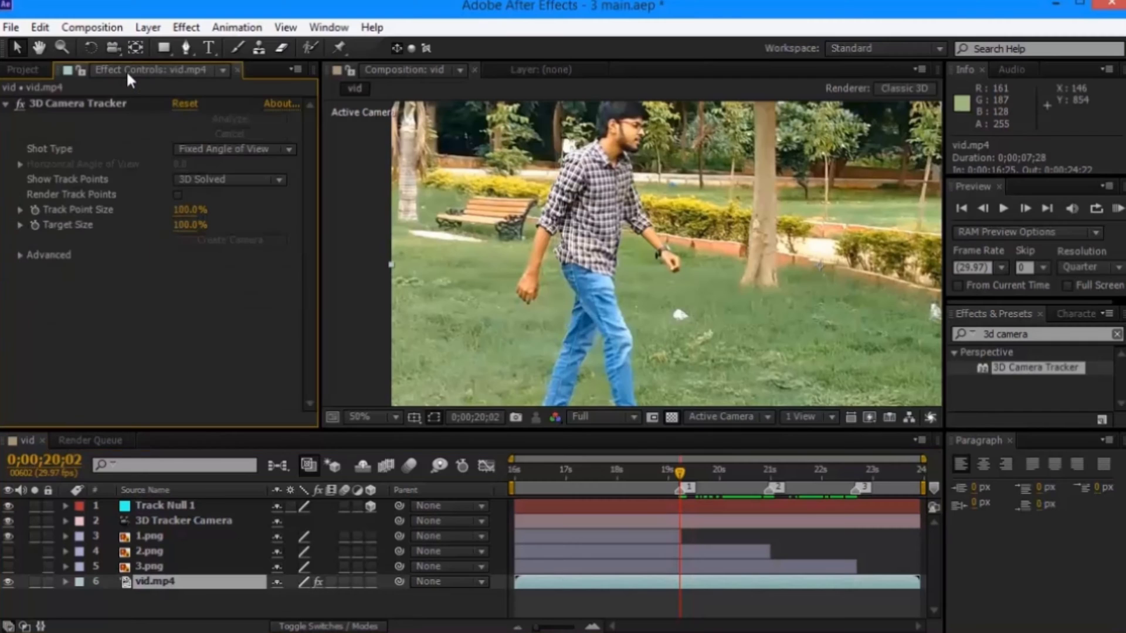
pyautogui.click(98, 102)
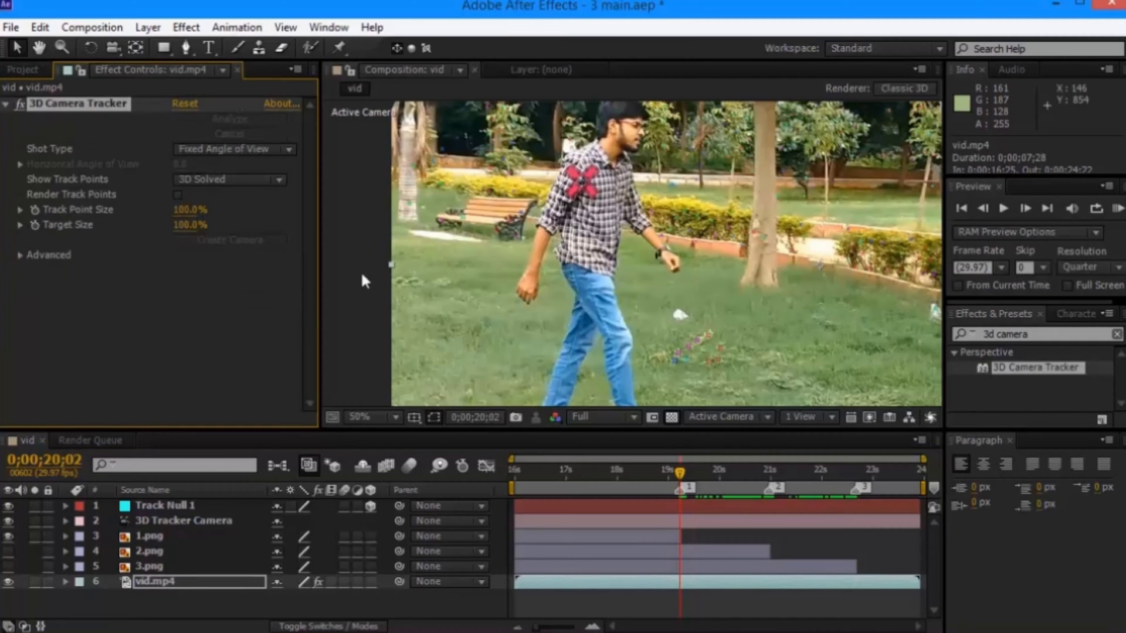
# Create a track null from a grass track point beside the man's feet.
pyautogui.press('h')
pyautogui.moveTo(548, 309); pyautogui.dragTo(516, 206)
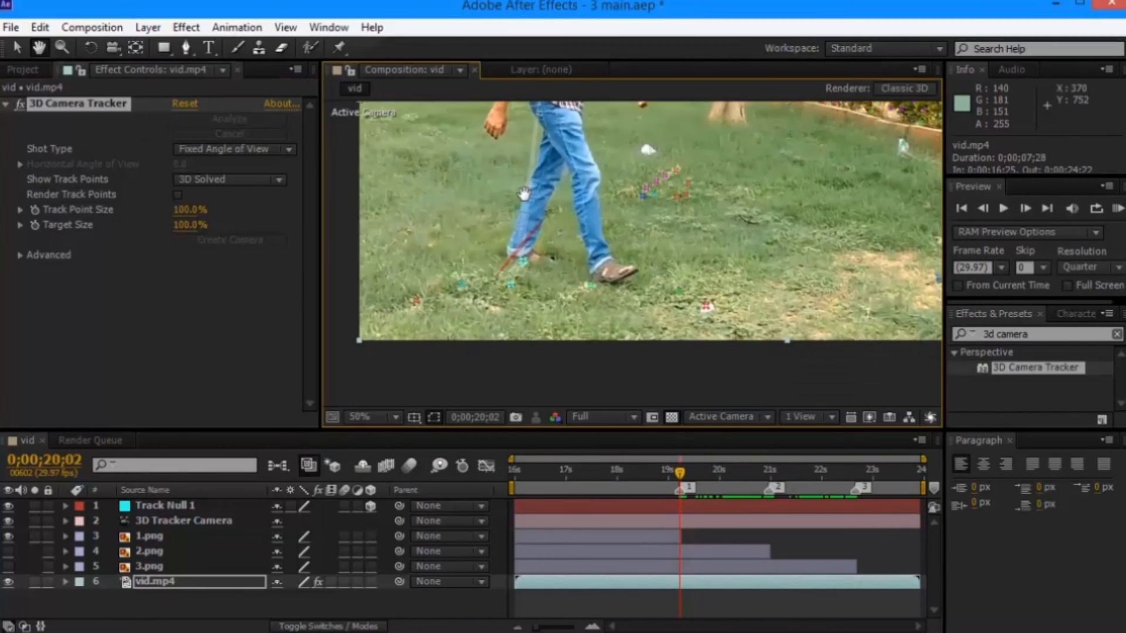
pyautogui.press('v')
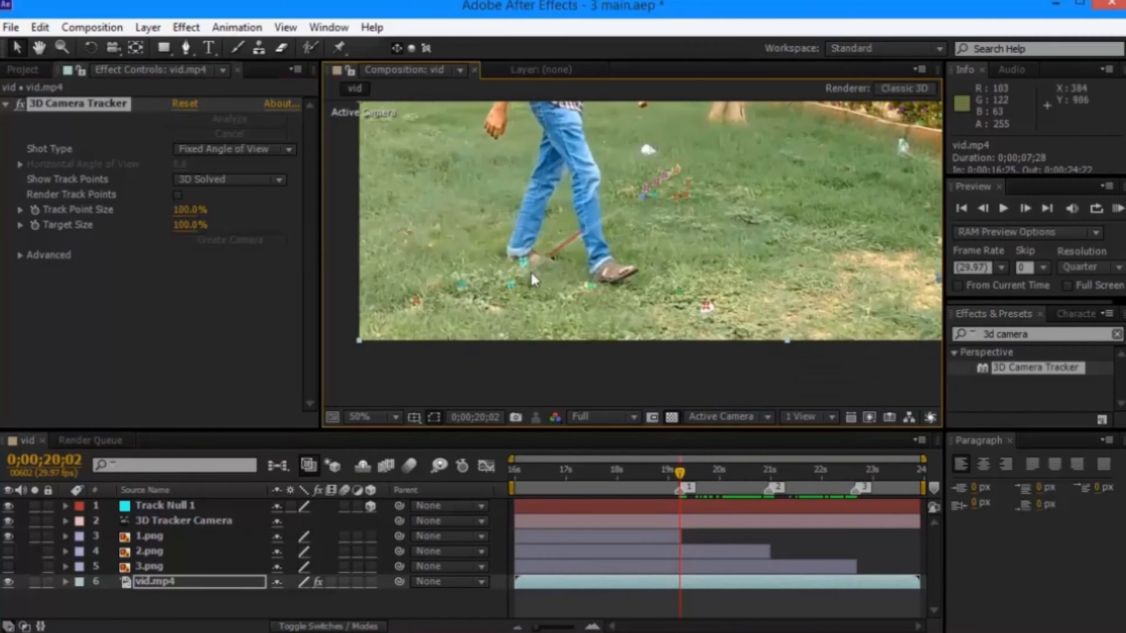
pyautogui.rightClick(592, 287)
pyautogui.click(638, 339)
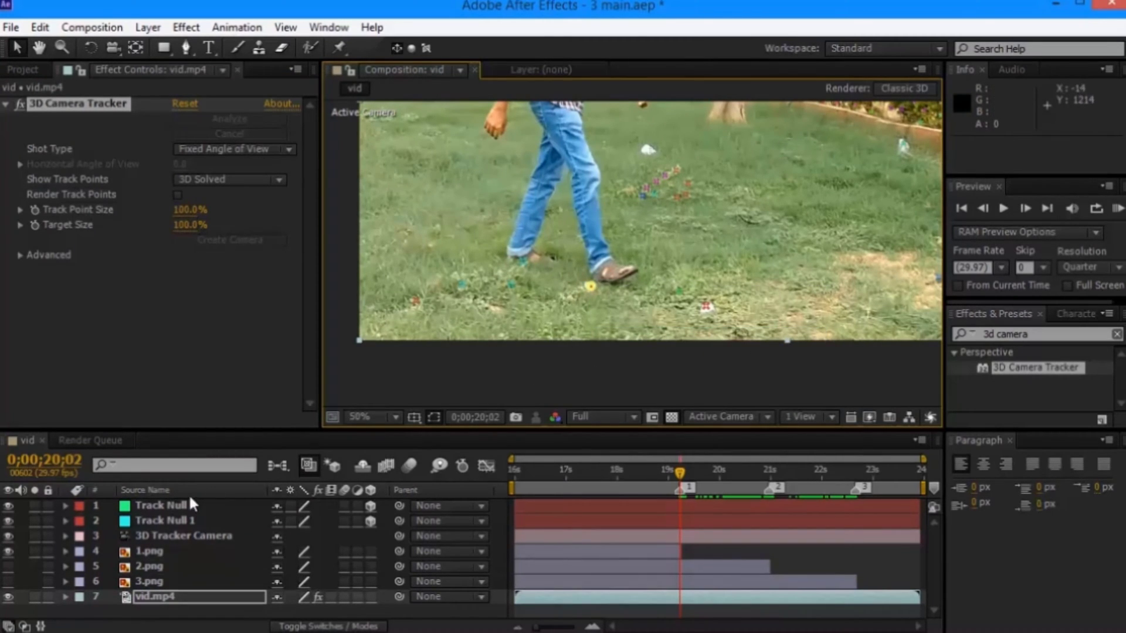
# Rename the top track null to '1 Null'.
pyautogui.rightClick(171, 503)
pyautogui.click(392, 83)
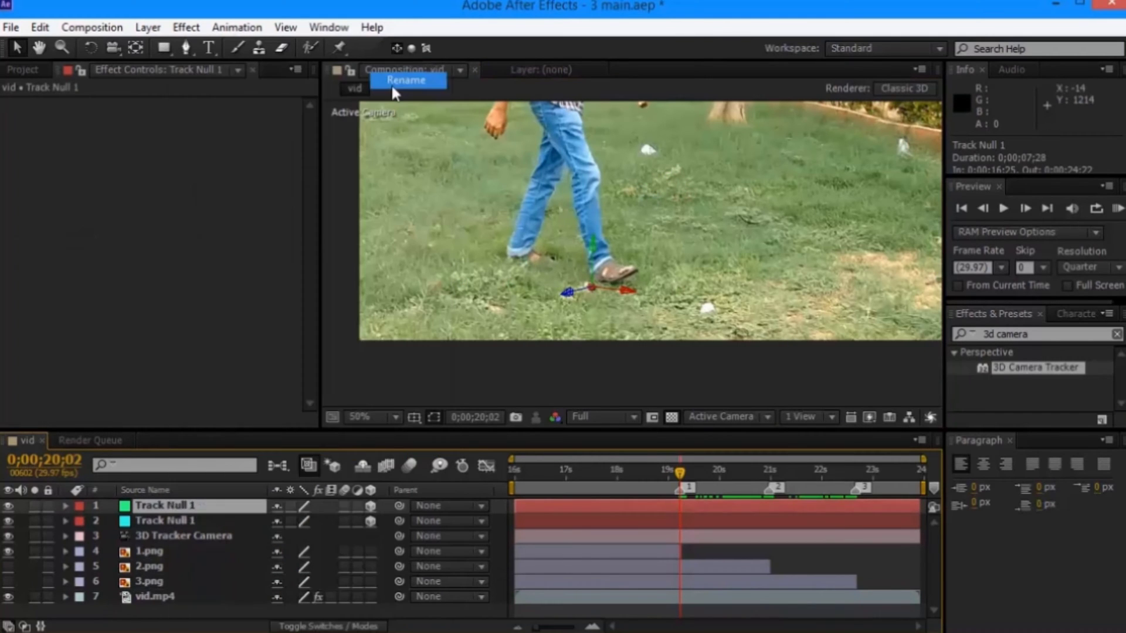
pyautogui.write('1')
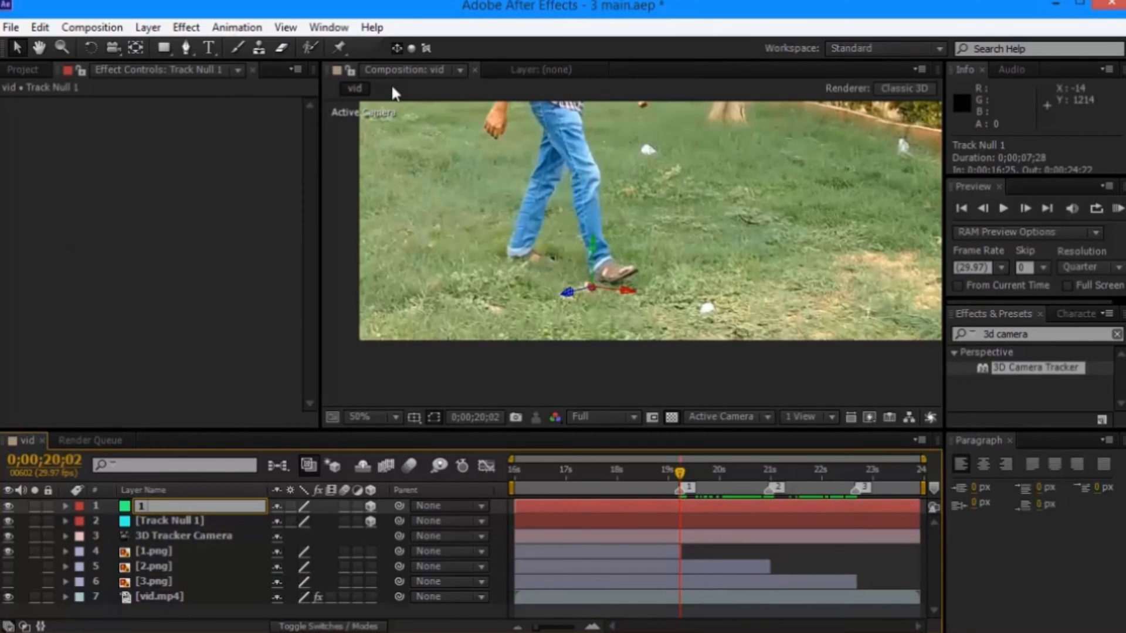
pyautogui.write(' Null')
pyautogui.press('Return')
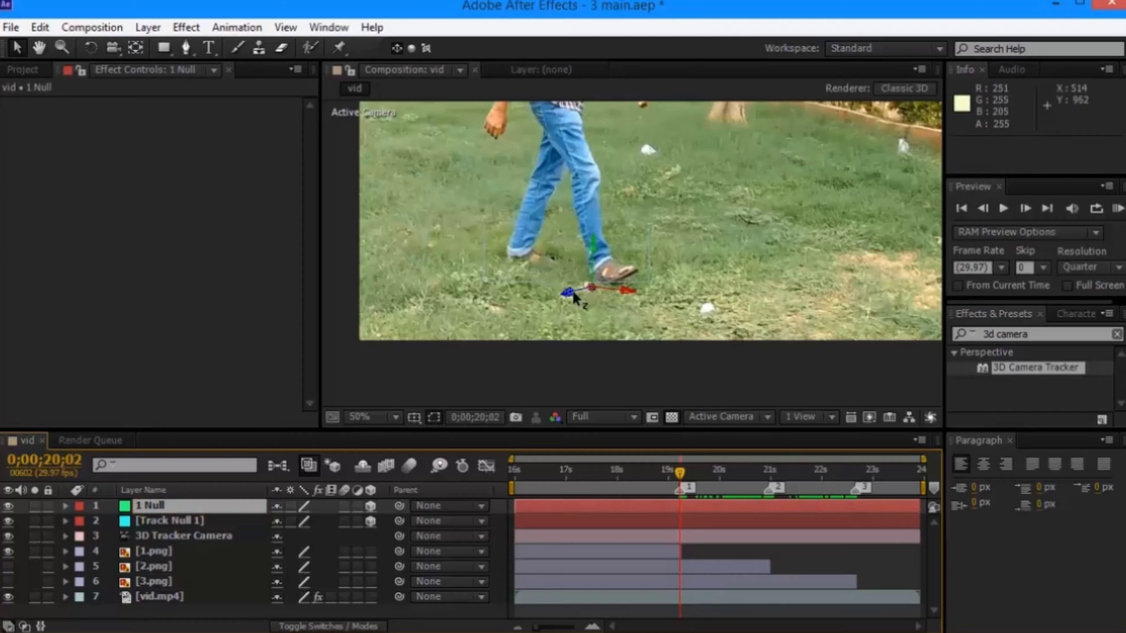
# Make 1.png a 3D layer and parent it to 1 Null.
pyautogui.click(151, 554)
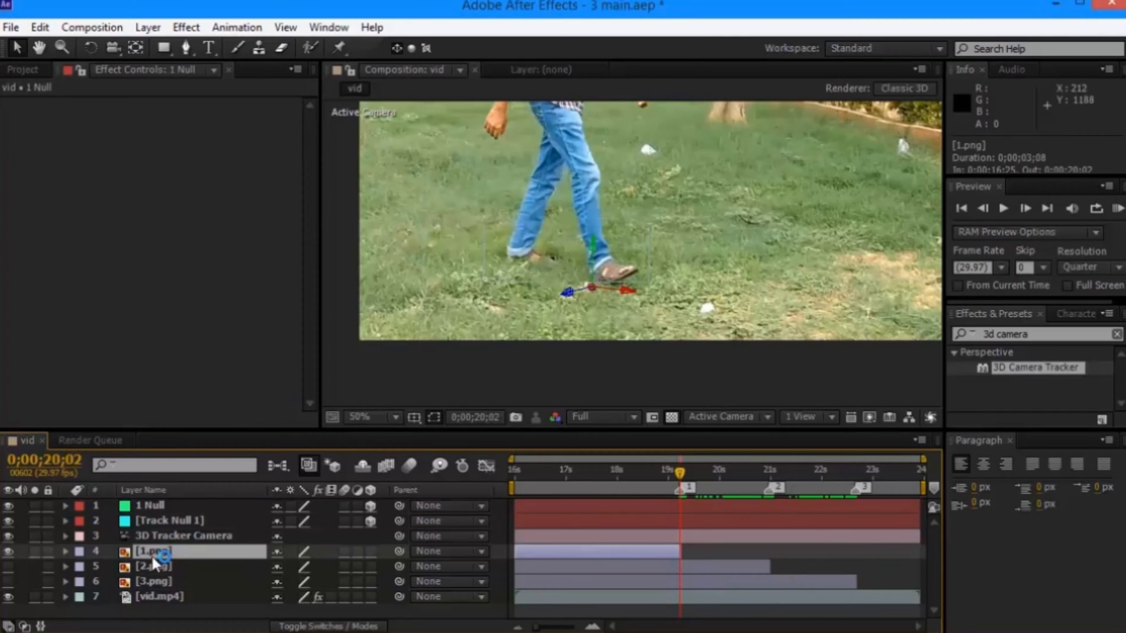
pyautogui.click(371, 554)
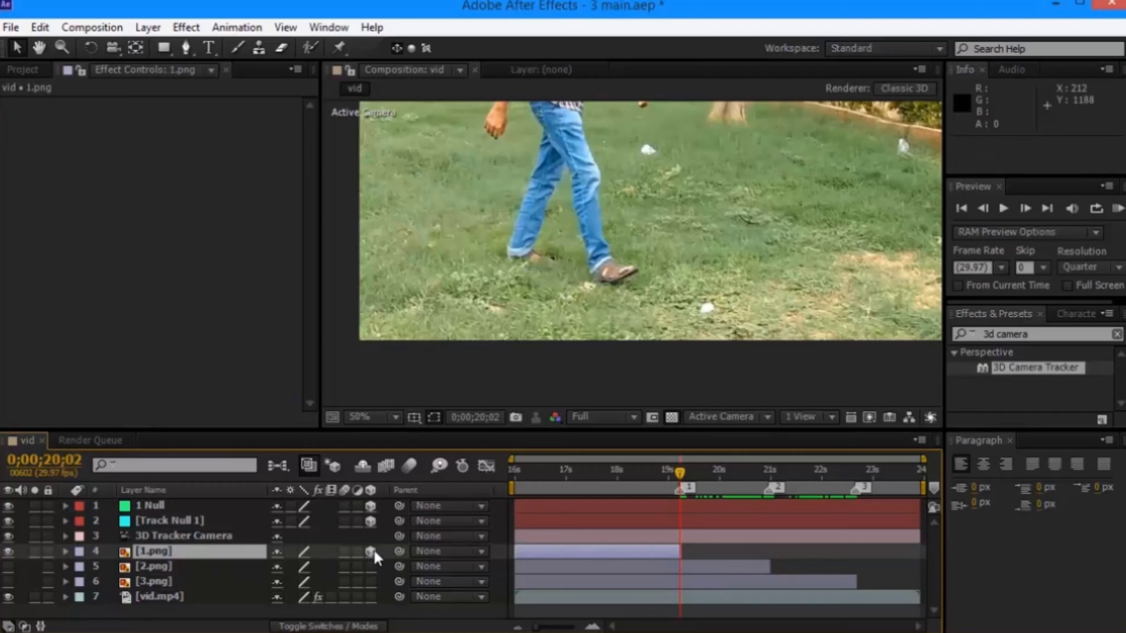
pyautogui.moveTo(401, 551); pyautogui.dragTo(176, 501)
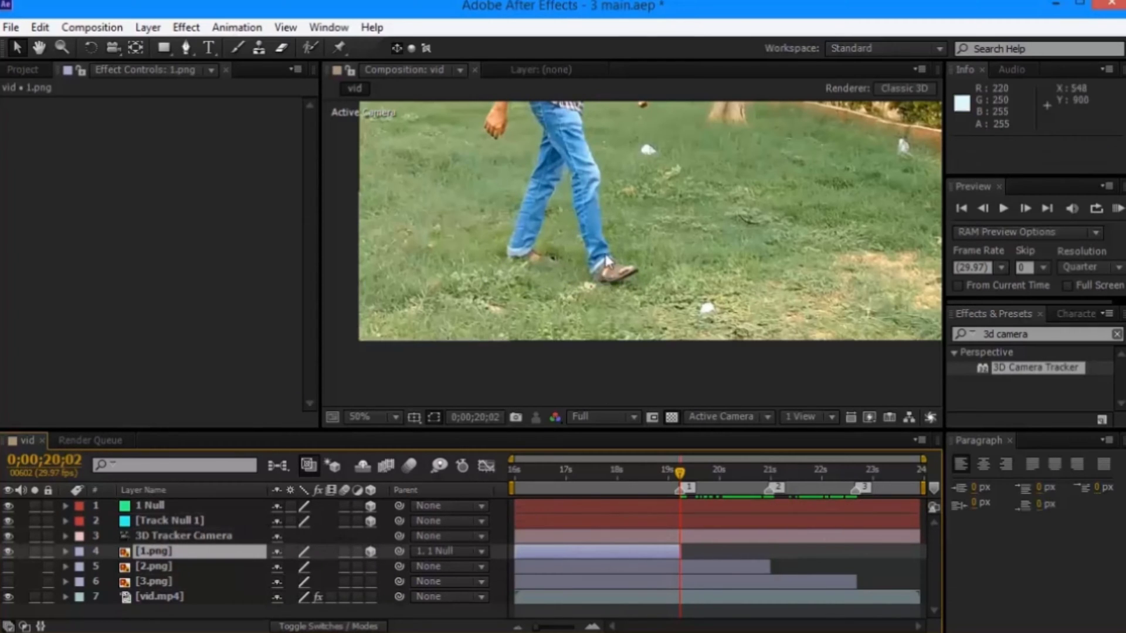
pyautogui.scroll(-2, 607, 261)
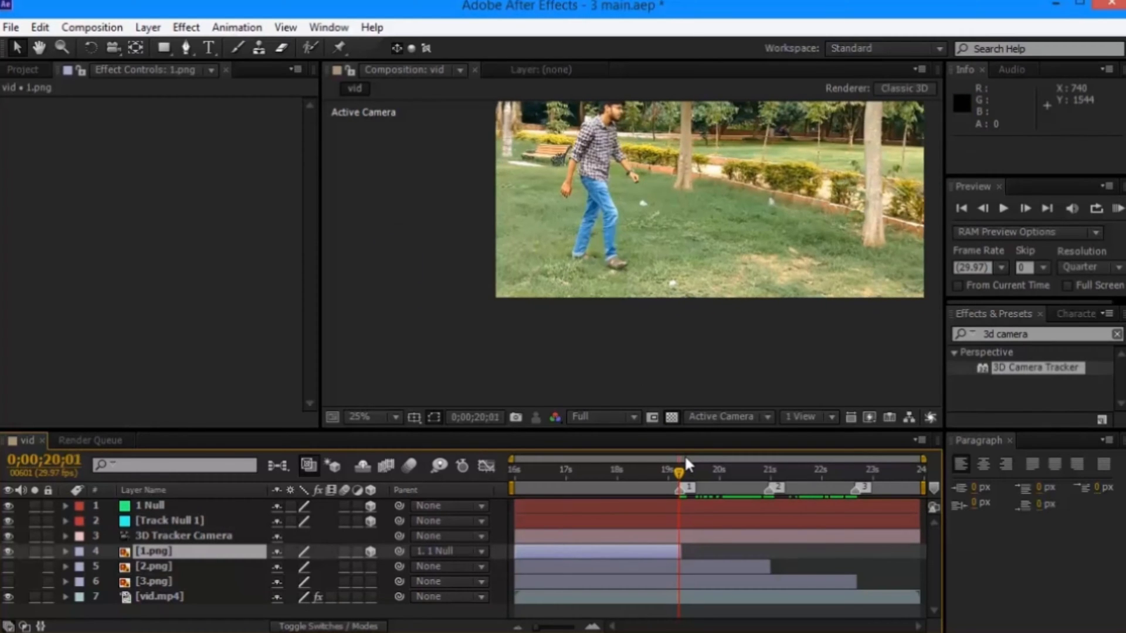
# Return to frame 0;00;20;02 and reset the 1.png layer's transform to its defaults.
pyautogui.click(675, 489)
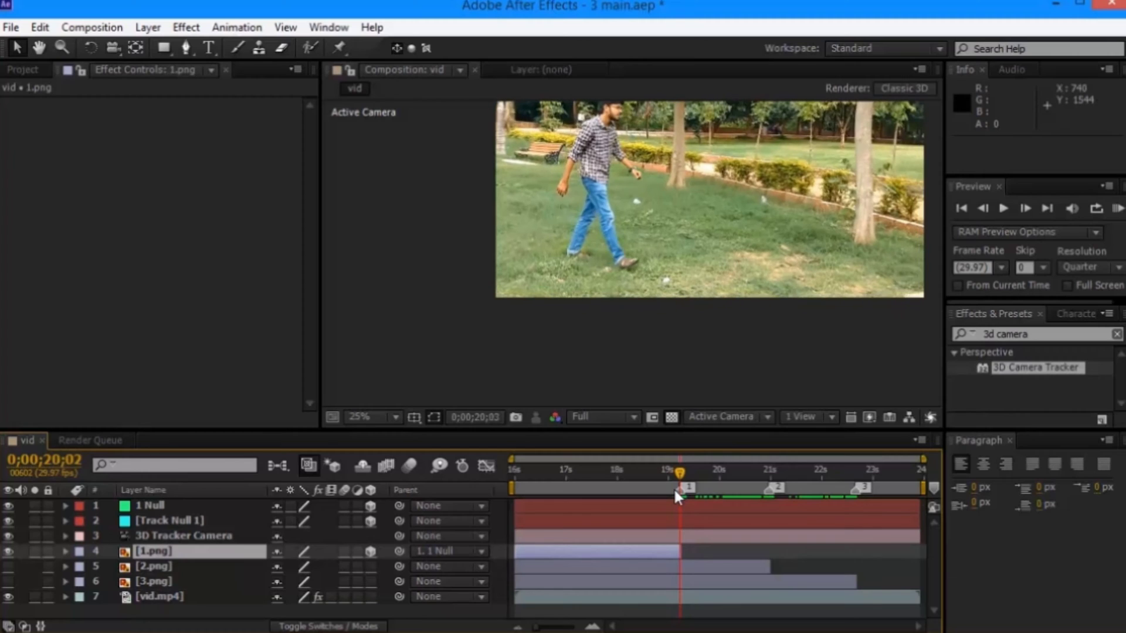
pyautogui.click(675, 489)
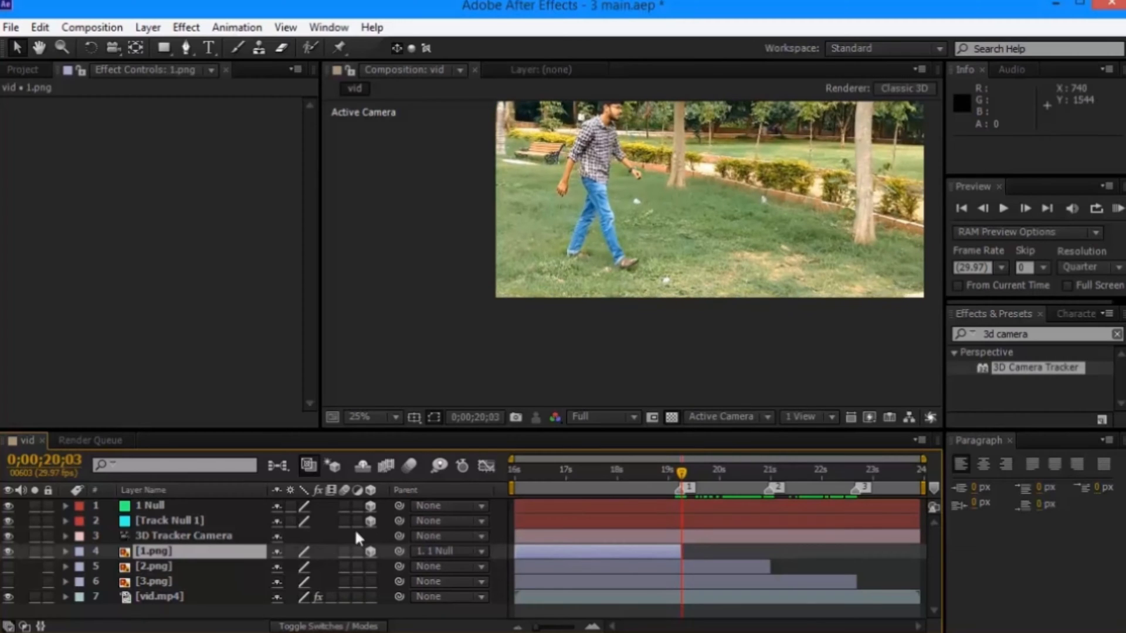
pyautogui.click(67, 552)
pyautogui.click(281, 582)
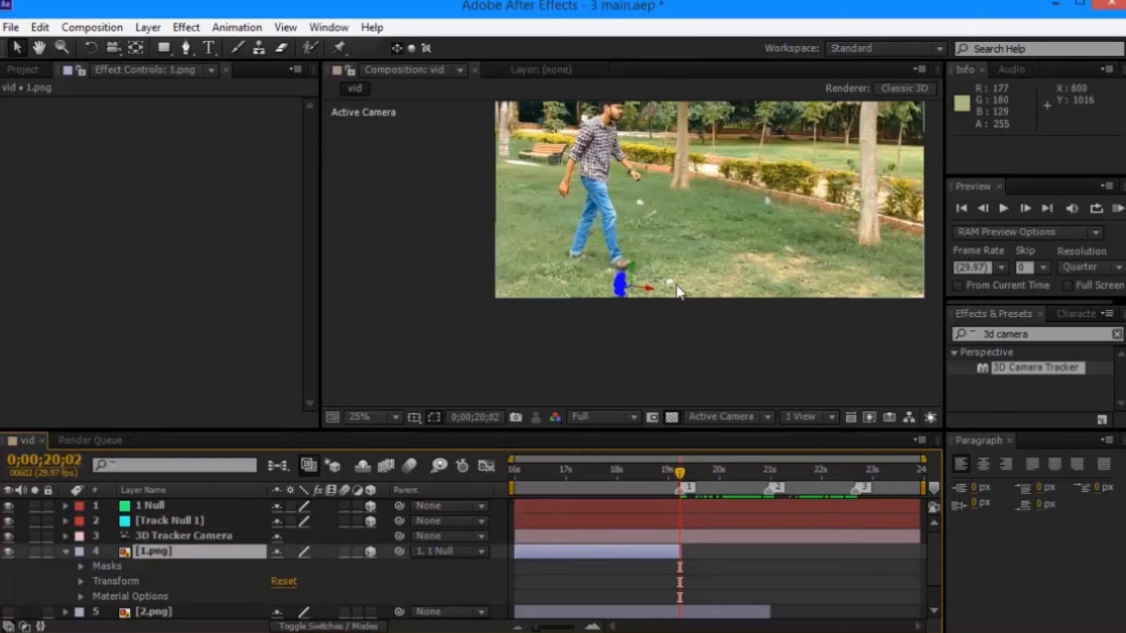
pyautogui.click(81, 580)
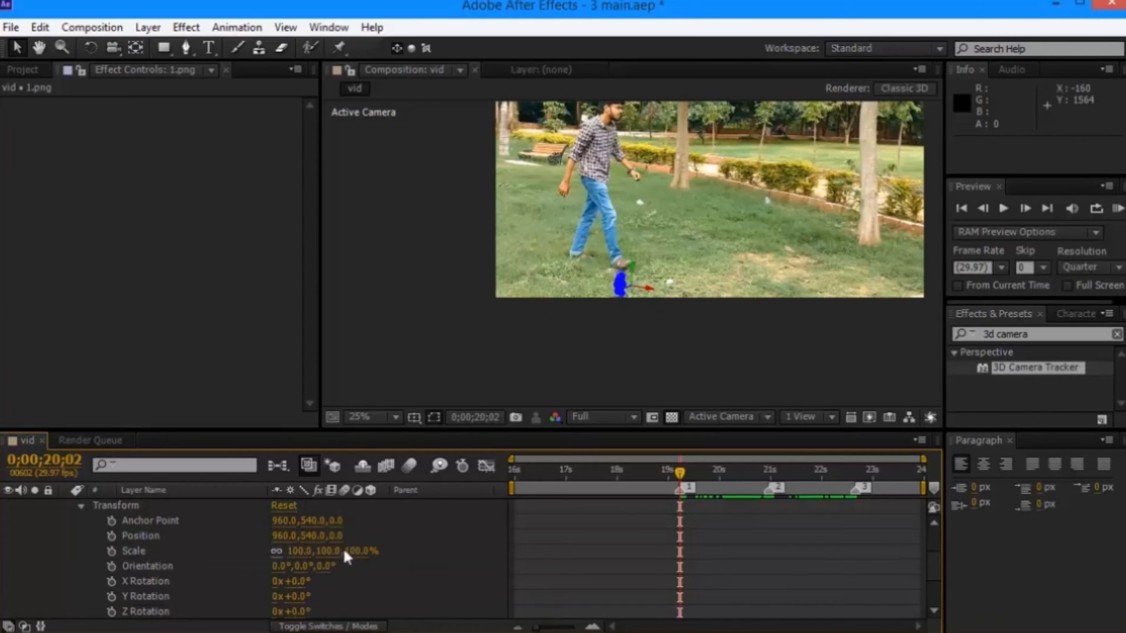
# Scale the 1.png clone to 872%, rotate it -36° in Y, and move it toward the walking man.
pyautogui.moveTo(299, 551); pyautogui.dragTo(846, 507)
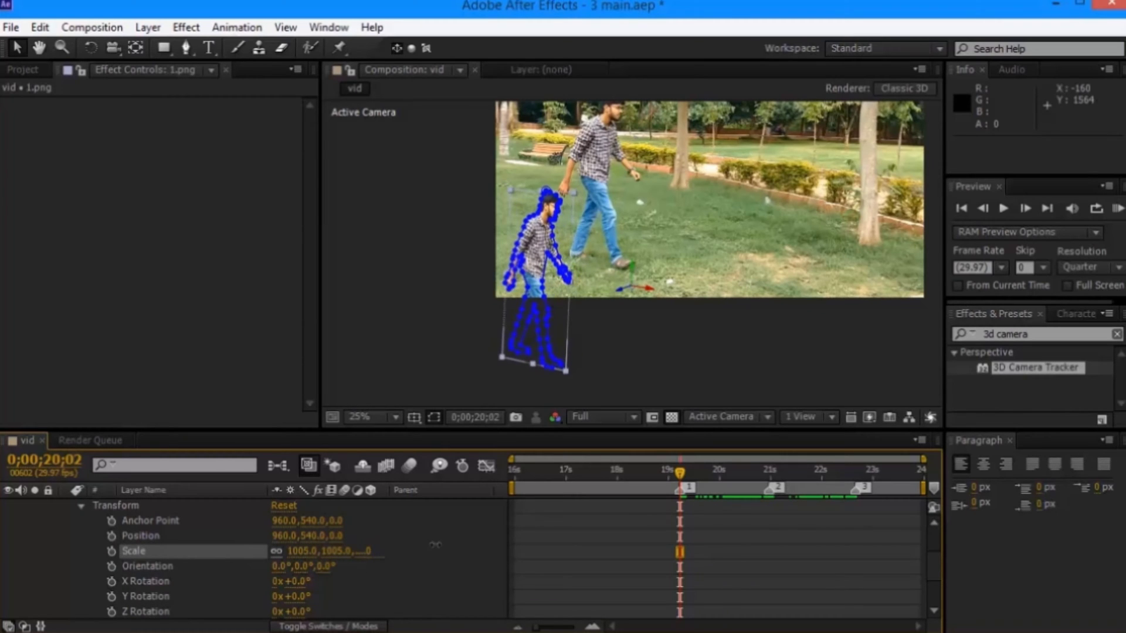
pyautogui.moveTo(291, 596); pyautogui.dragTo(276, 597)
pyautogui.moveTo(510, 281); pyautogui.dragTo(607, 175)
pyautogui.moveTo(339, 557); pyautogui.dragTo(302, 557)
pyautogui.moveTo(293, 596); pyautogui.dragTo(284, 602)
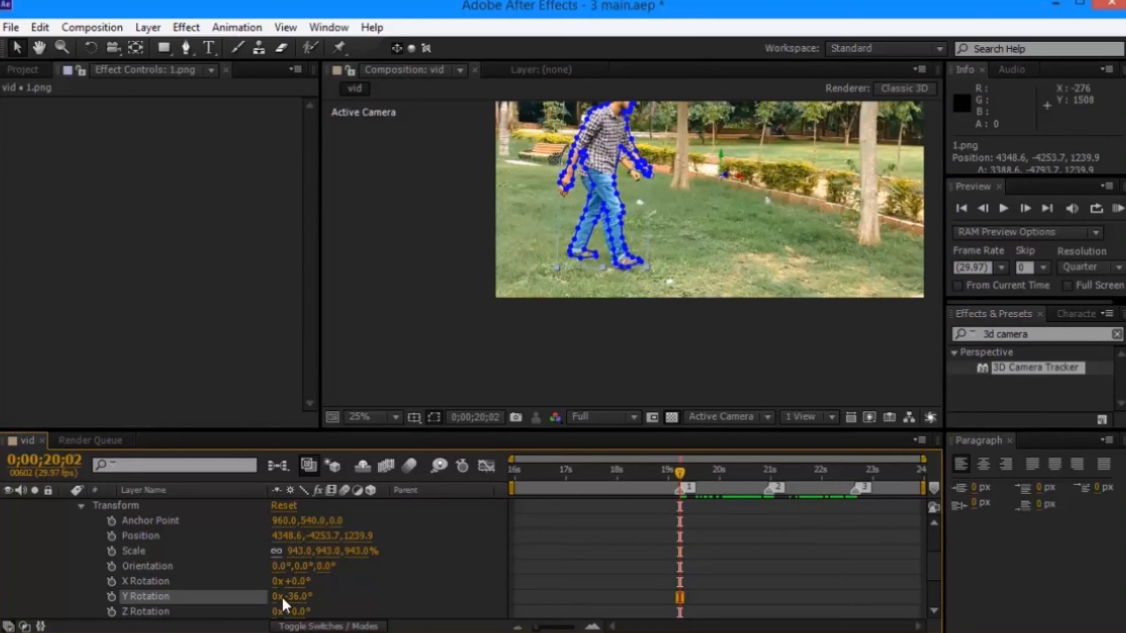
pyautogui.moveTo(362, 557); pyautogui.dragTo(328, 557)
pyautogui.moveTo(622, 147); pyautogui.dragTo(583, 154)
# Tilt the 1.png clone to 3° X rotation and nudge it into line with the man.
pyautogui.click(762, 264)
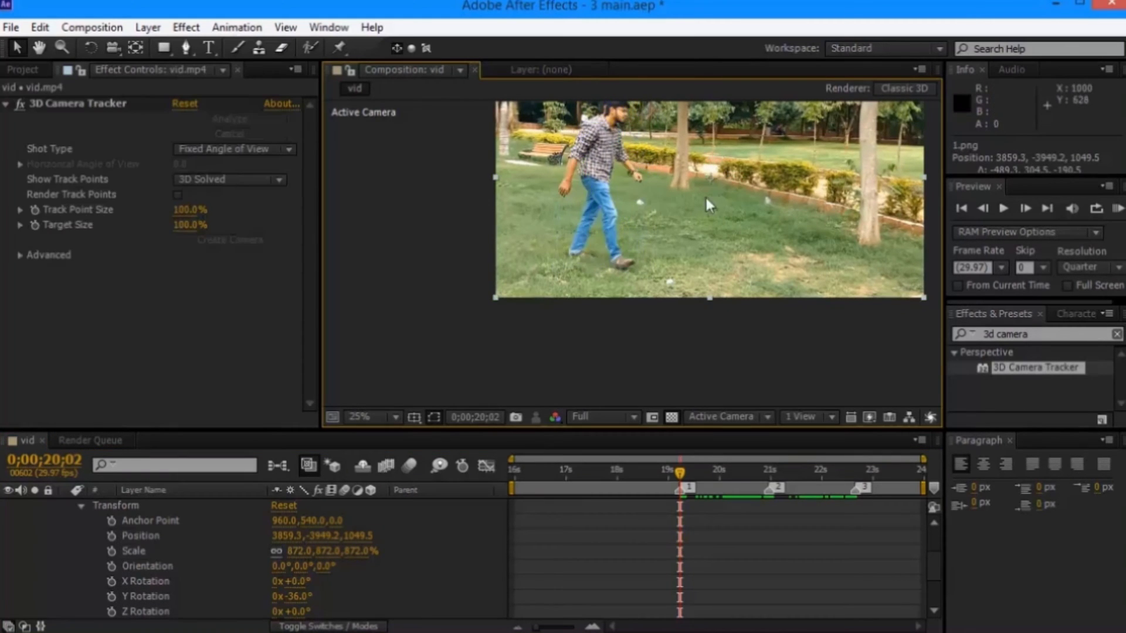
pyautogui.scroll(1, 645, 235)
pyautogui.click(154, 565)
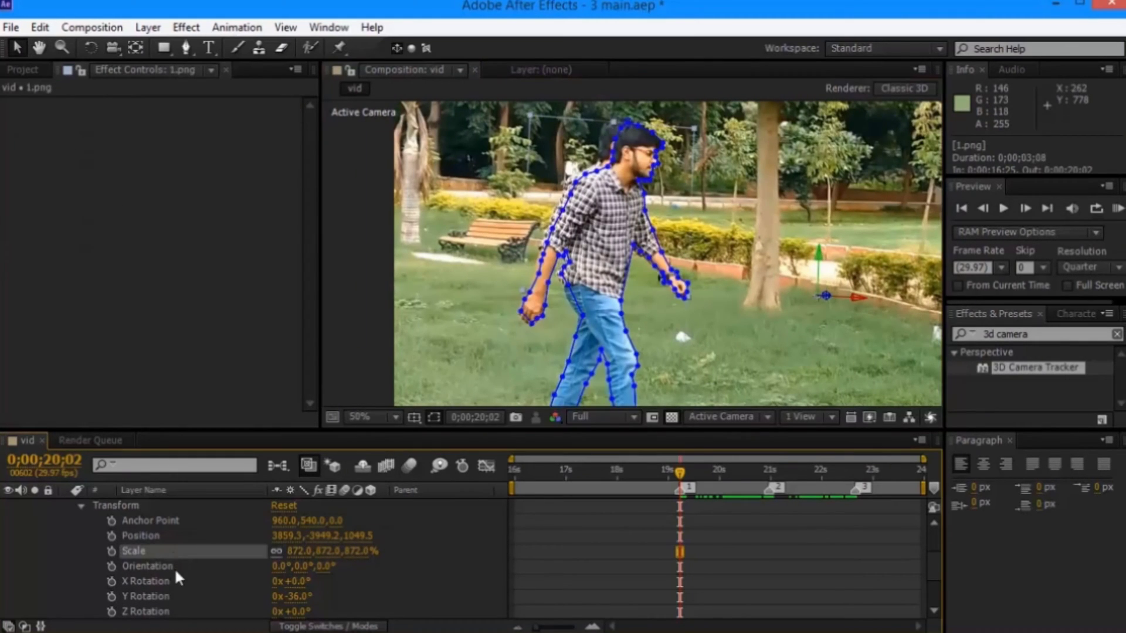
pyautogui.moveTo(296, 581); pyautogui.dragTo(291, 580)
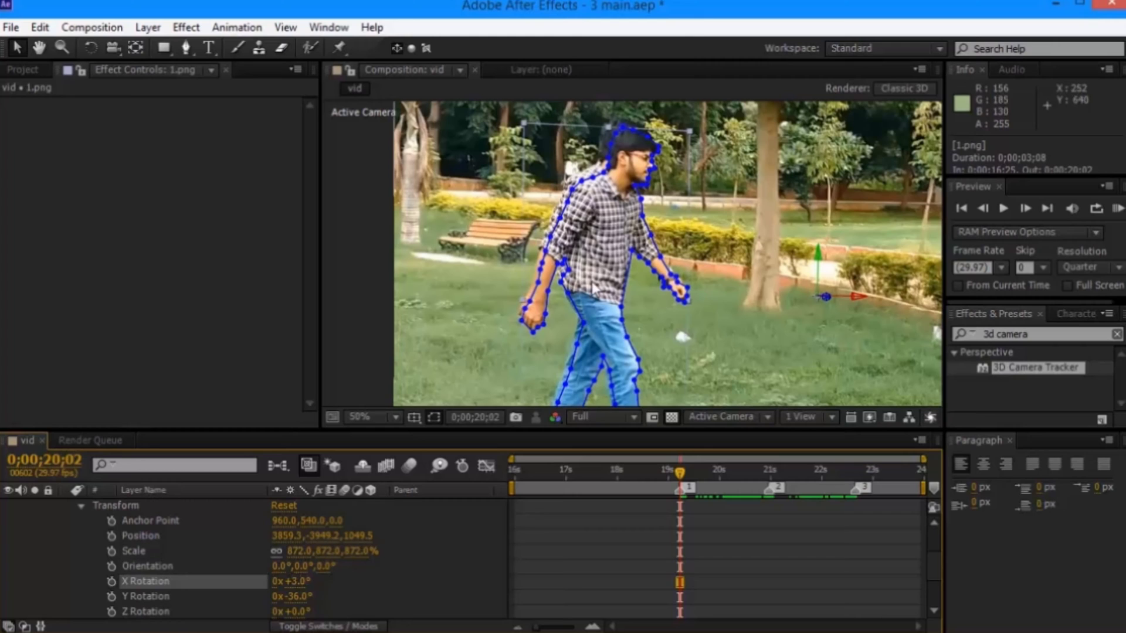
pyautogui.moveTo(615, 251); pyautogui.dragTo(610, 235)
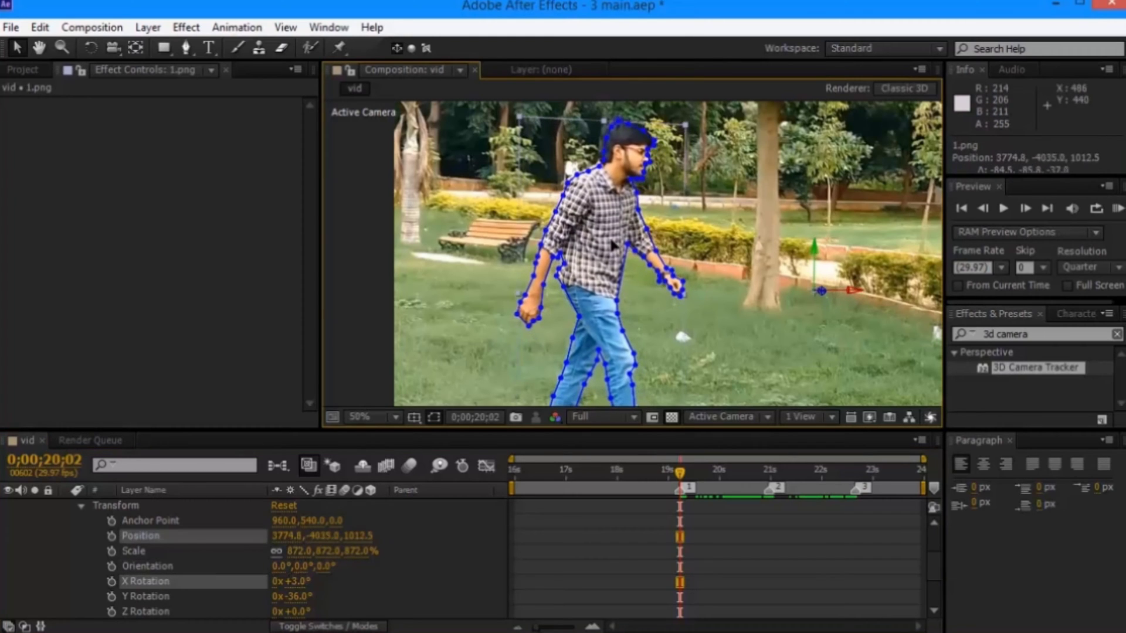
pyautogui.click(772, 345)
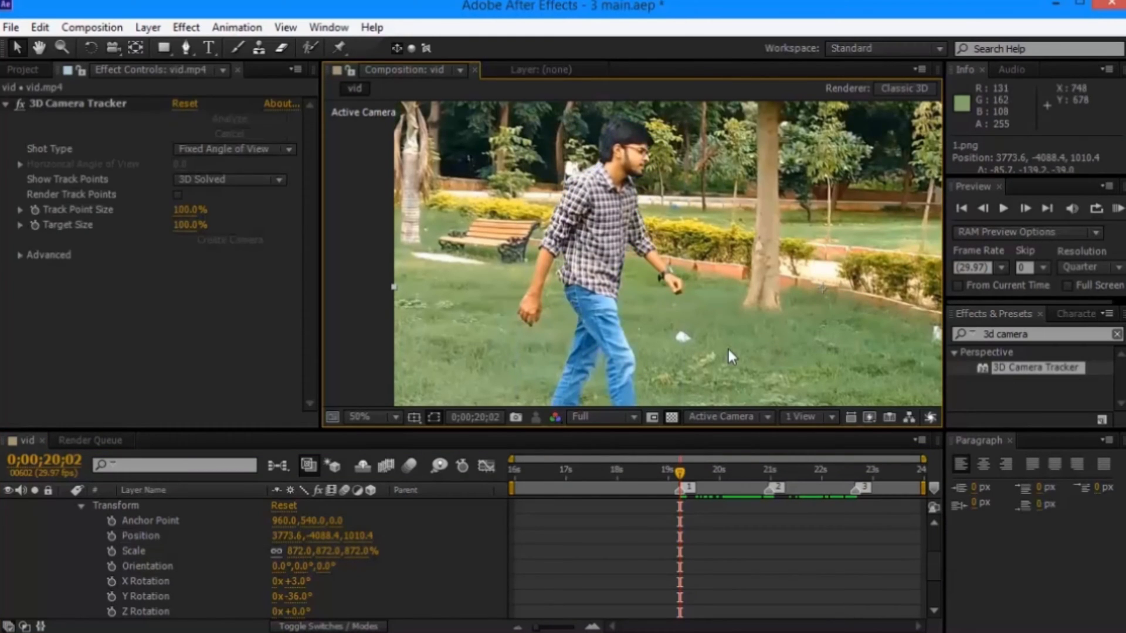
# Play the composition and scrub back to about 0;00;19;22 to check the clone, then collapse 1.png.
pyautogui.press('space')
pyautogui.press('space')
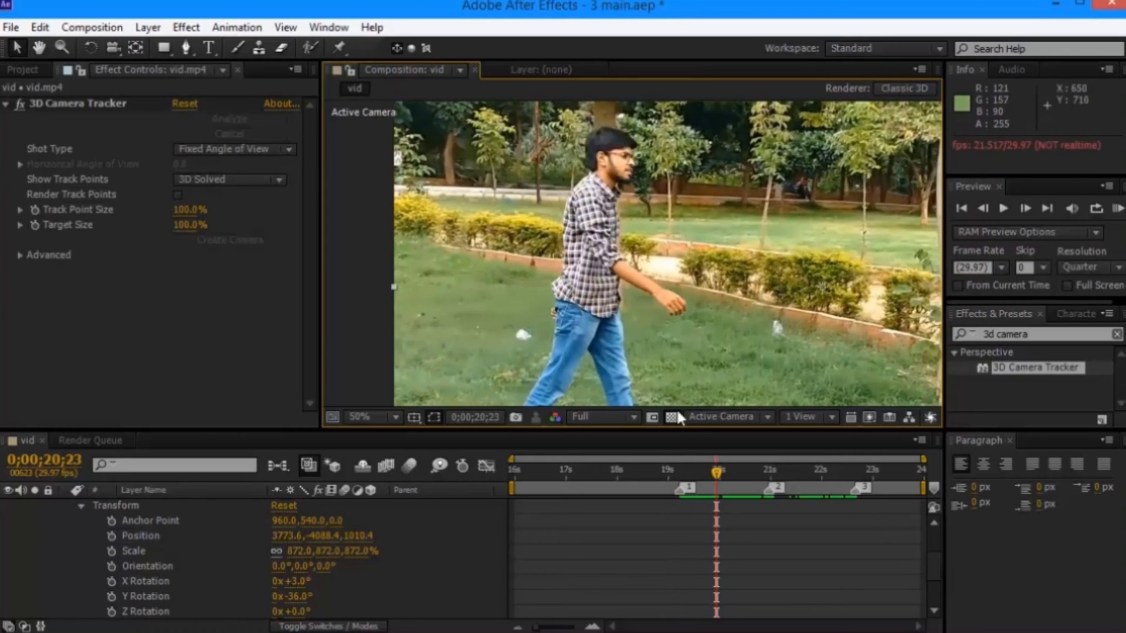
pyautogui.click(671, 471)
pyautogui.scroll(-2, 620, 322)
pyautogui.moveTo(599, 469); pyautogui.dragTo(713, 474)
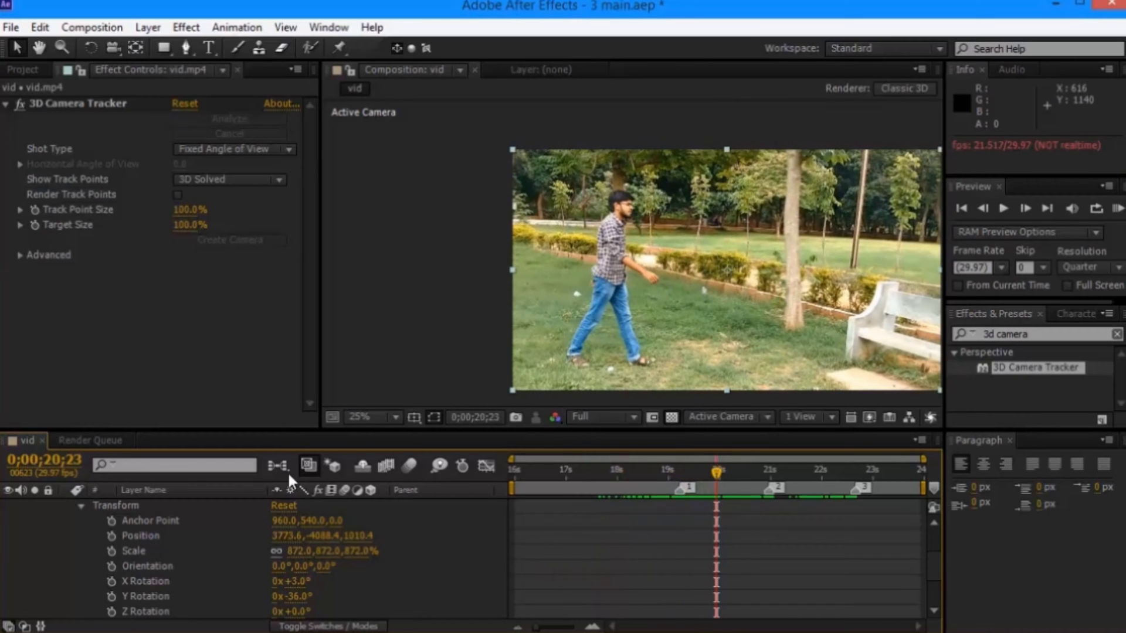
pyautogui.scroll(3, 156, 556)
pyautogui.click(65, 551)
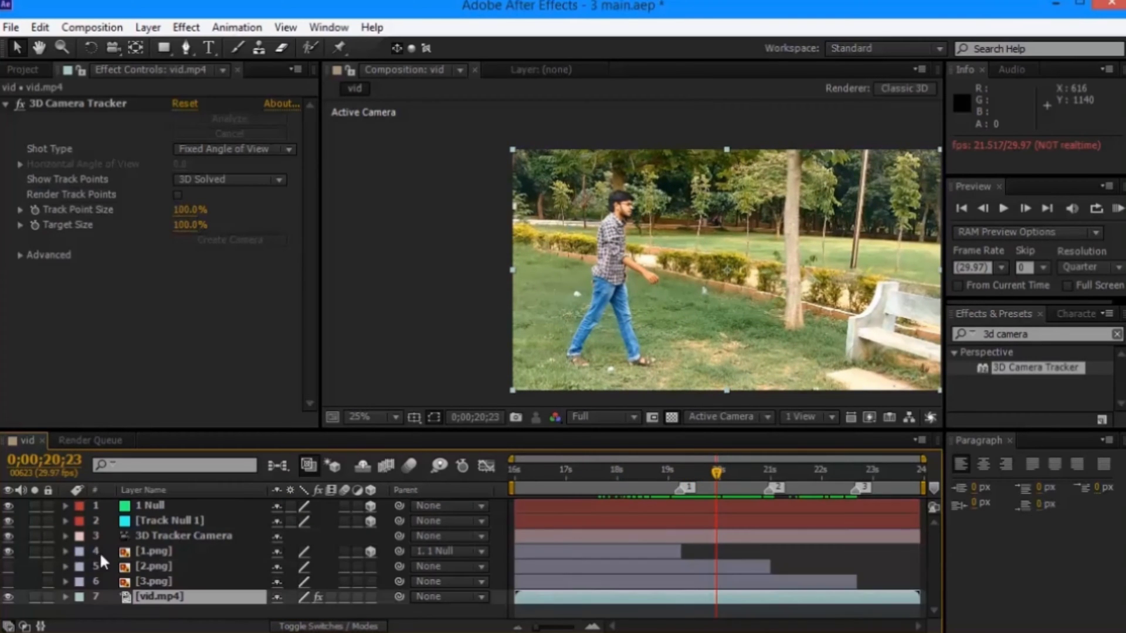
# Pan to the man's feet and start the 2.png mask around the front sandal and legs.
pyautogui.click(8, 564)
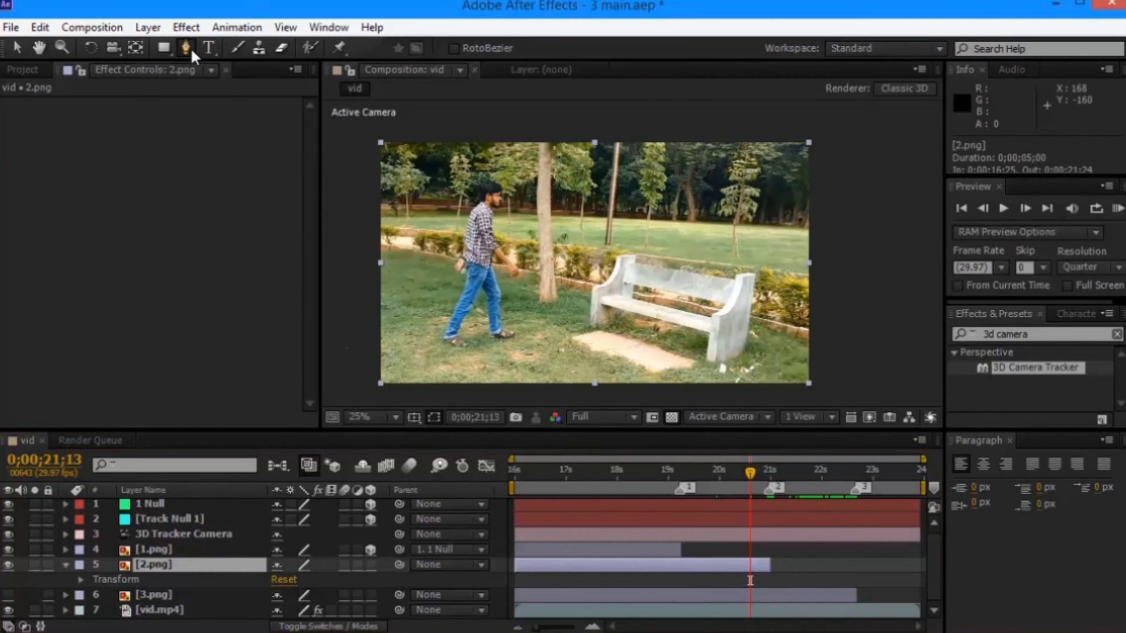
pyautogui.scroll(4, 448, 316)
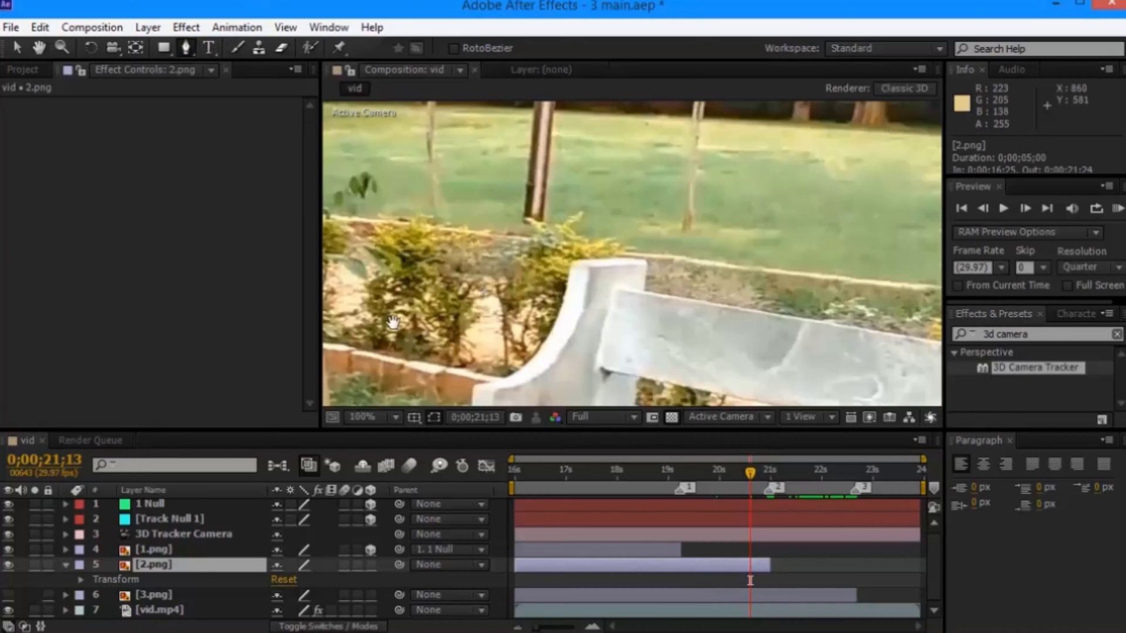
pyautogui.press('h')
pyautogui.moveTo(392, 322); pyautogui.dragTo(809, 192)
pyautogui.press('g')
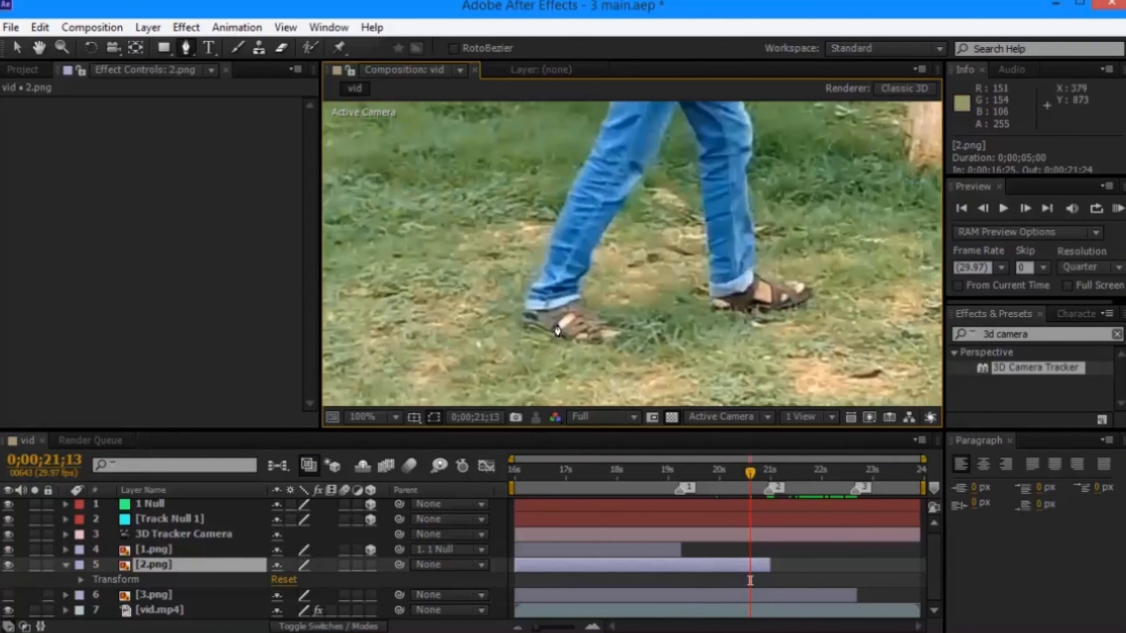
pyautogui.click(525, 326)
pyautogui.click(553, 335)
pyautogui.click(587, 342)
pyautogui.click(619, 341)
pyautogui.click(624, 327)
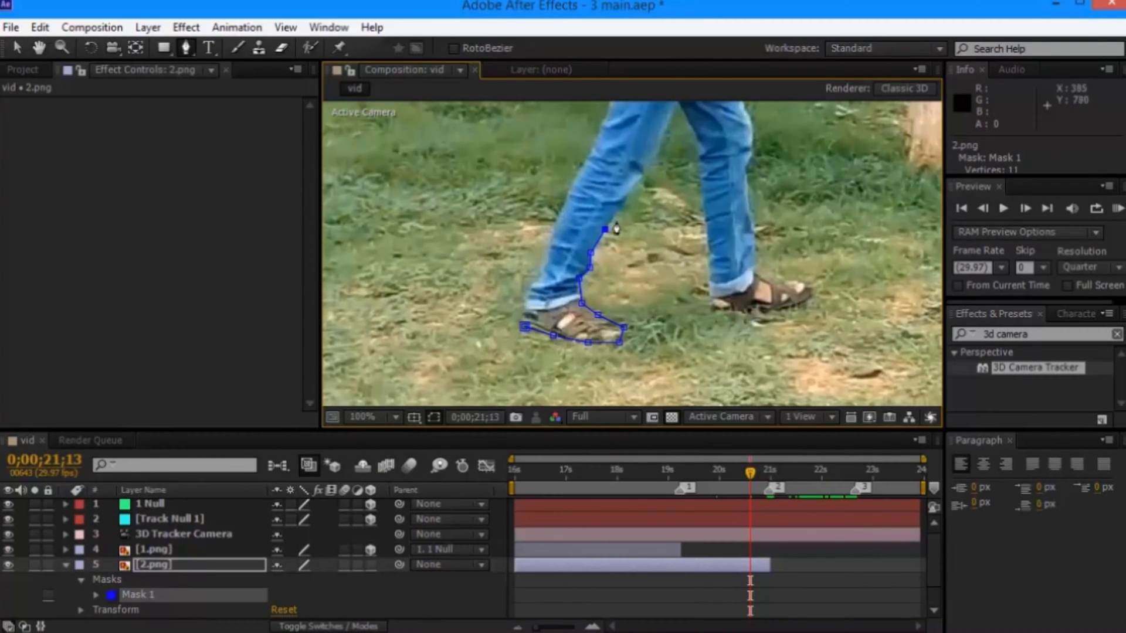
pyautogui.click(622, 202)
pyautogui.click(645, 165)
pyautogui.click(670, 120)
pyautogui.click(677, 104)
pyautogui.click(697, 141)
pyautogui.click(705, 206)
pyautogui.click(710, 271)
pyautogui.click(760, 309)
# Continue the mask up the back of the rear leg and along the arm to the shoulder.
pyautogui.click(753, 258)
pyautogui.click(750, 211)
pyautogui.click(749, 165)
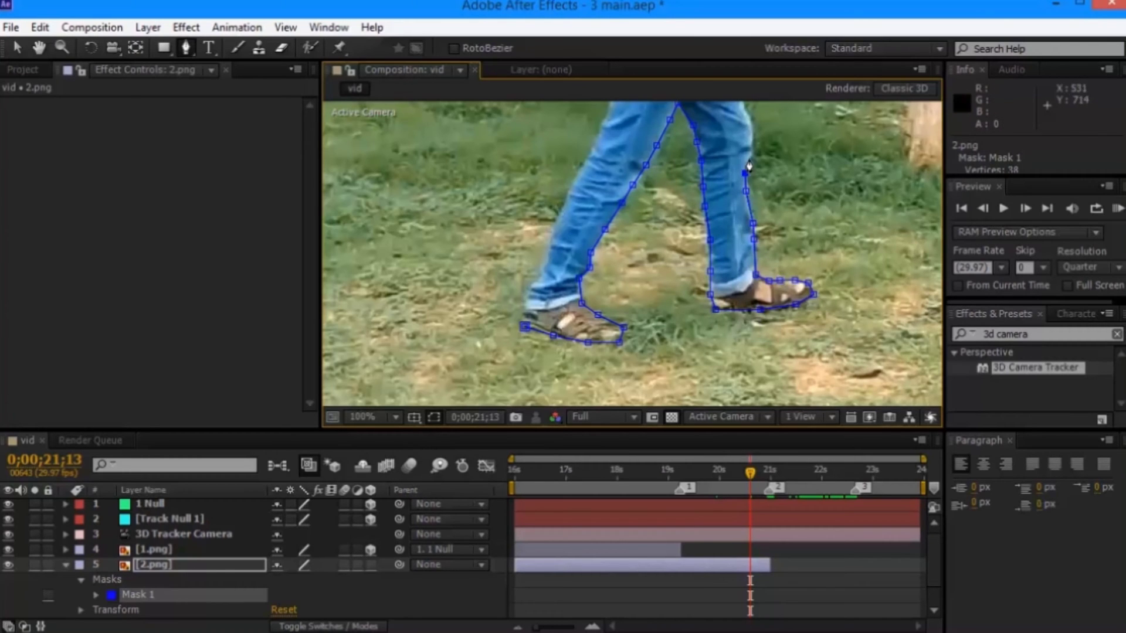
pyautogui.scroll(5, 748, 164)
pyautogui.click(695, 354)
pyautogui.click(694, 321)
pyautogui.click(683, 304)
pyautogui.click(672, 256)
pyautogui.scroll(5, 764, 270)
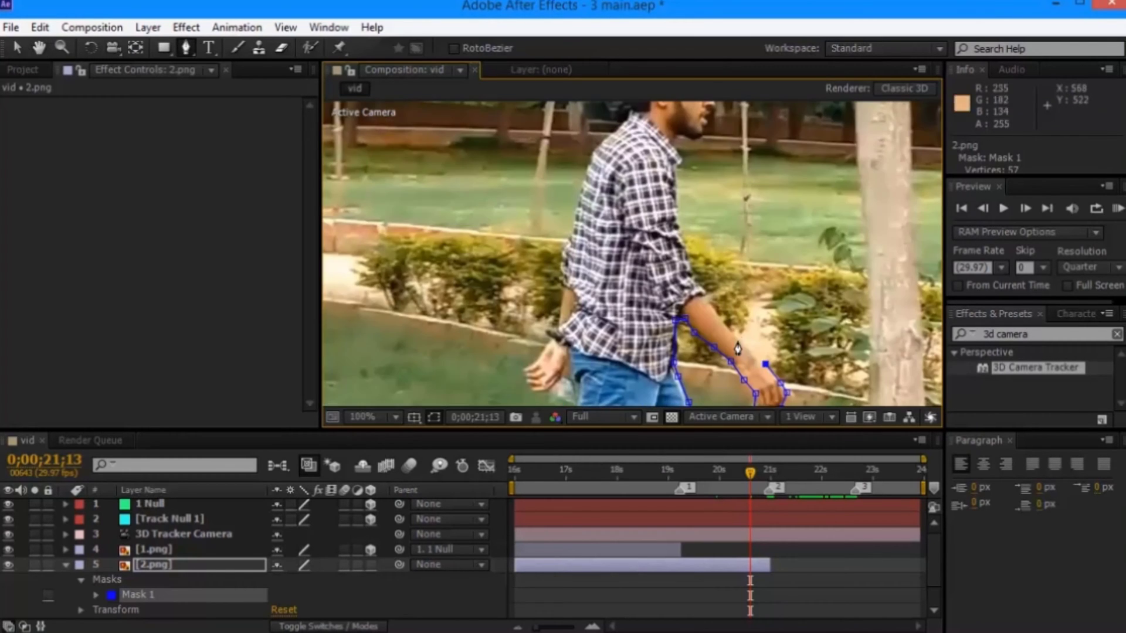
pyautogui.click(765, 363)
pyautogui.click(732, 332)
pyautogui.click(704, 303)
pyautogui.click(691, 264)
pyautogui.click(677, 222)
pyautogui.click(676, 185)
pyautogui.click(680, 163)
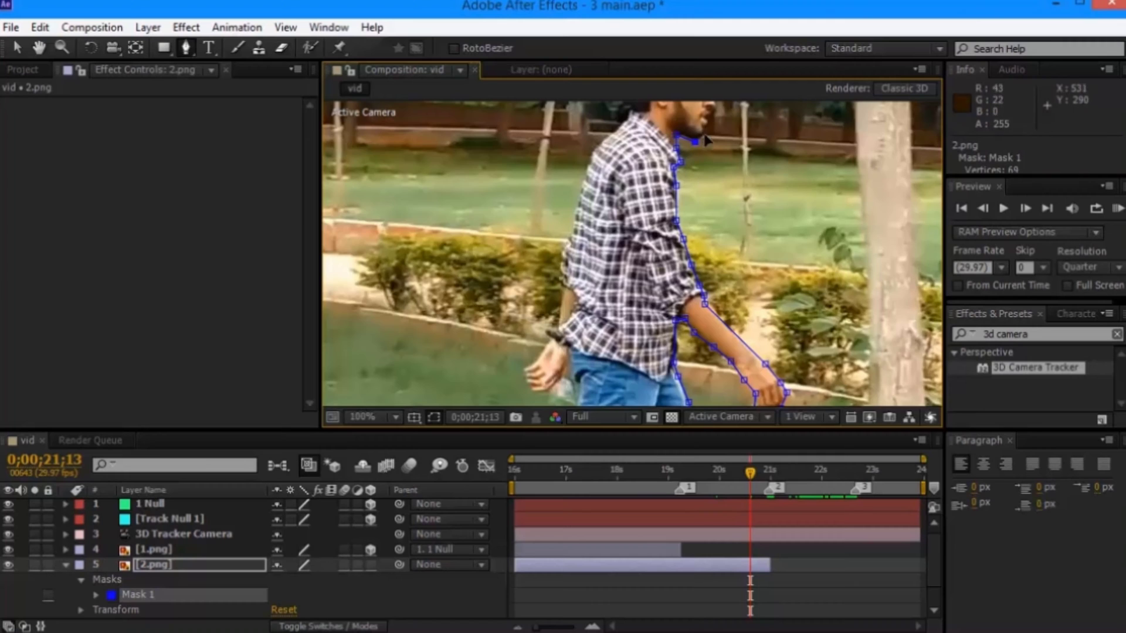
# Finish the mask around the neck and face, completing the 118-vertex outline of the man.
pyautogui.scroll(5, 684, 168)
pyautogui.click(604, 337)
pyautogui.click(613, 316)
pyautogui.click(628, 302)
pyautogui.click(636, 275)
pyautogui.click(643, 244)
pyautogui.click(627, 218)
pyautogui.click(602, 215)
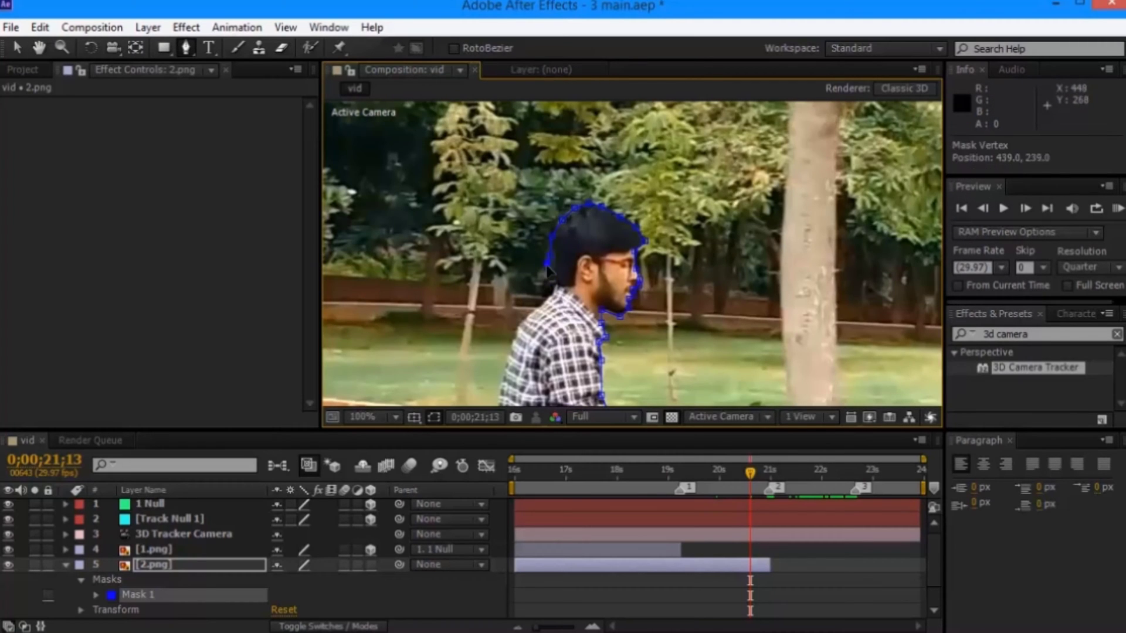
pyautogui.scroll(-5, 634, 252)
pyautogui.scroll(-5, 657, 287)
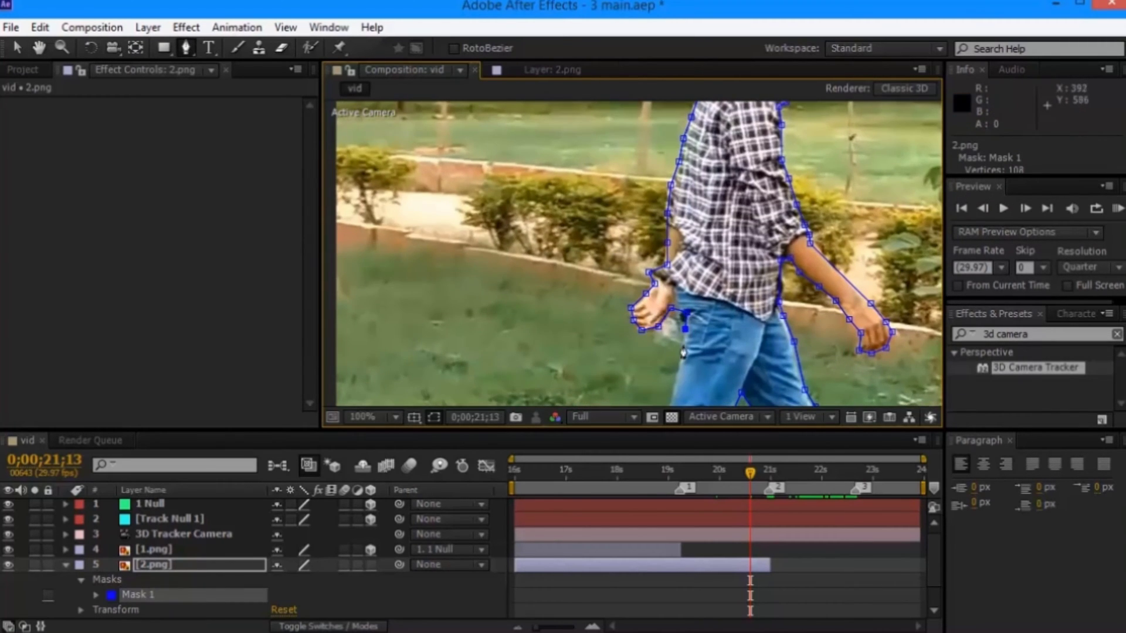
pyautogui.click(621, 284)
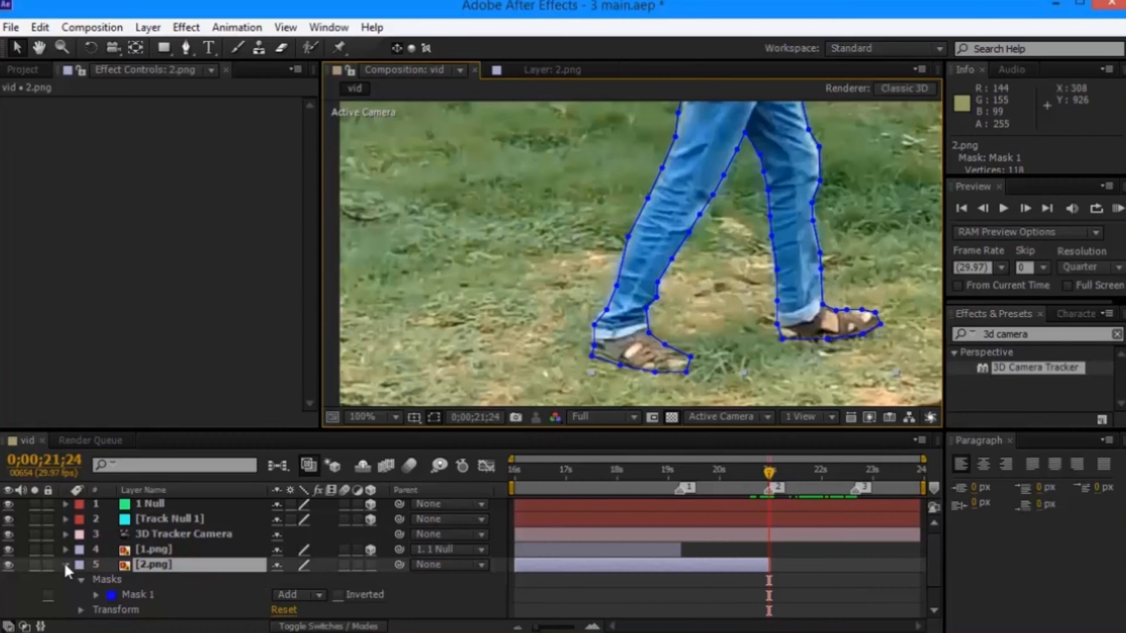
pyautogui.click(64, 564)
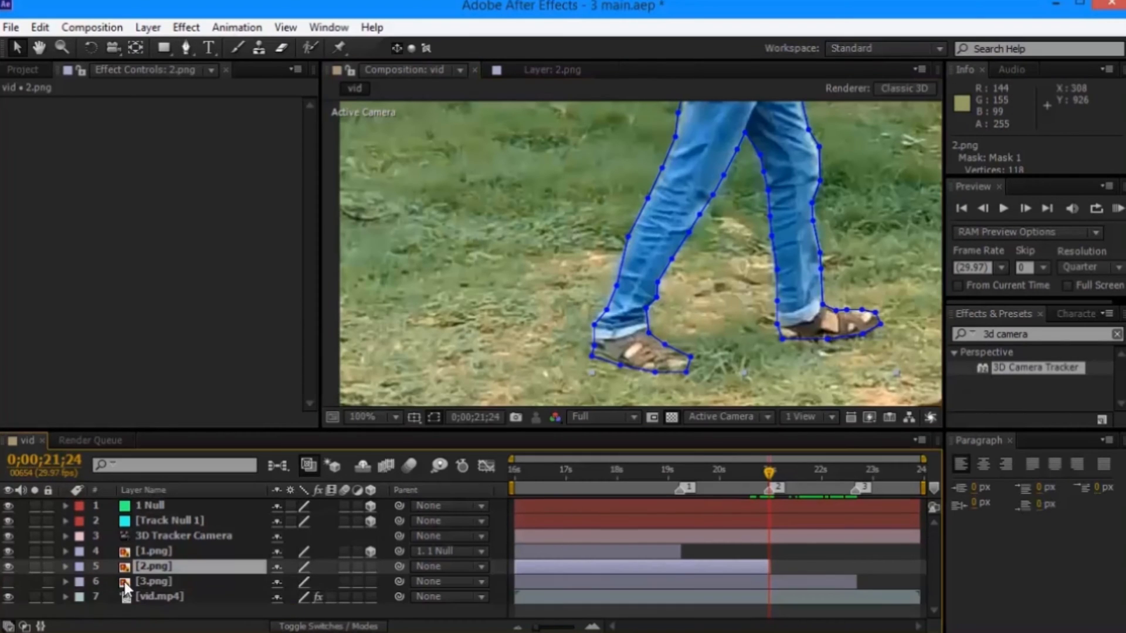
pyautogui.click(143, 596)
# Create a track null from the 3D Camera Tracker point below the man's feet and rename it '2 Null'.
pyautogui.click(91, 104)
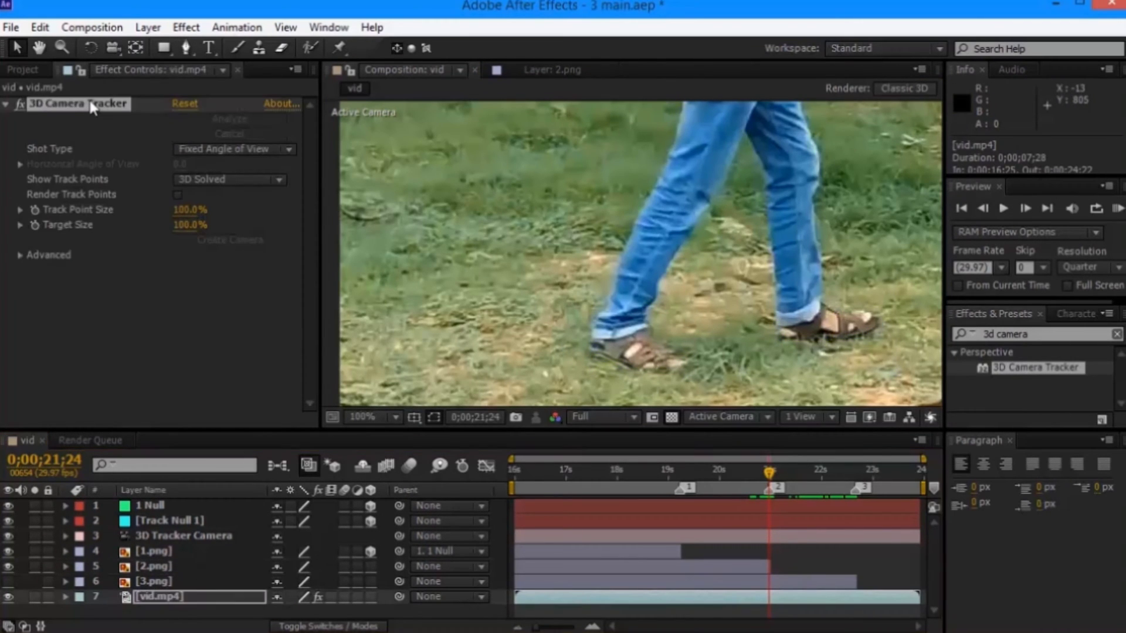
pyautogui.scroll(-2, 886, 367)
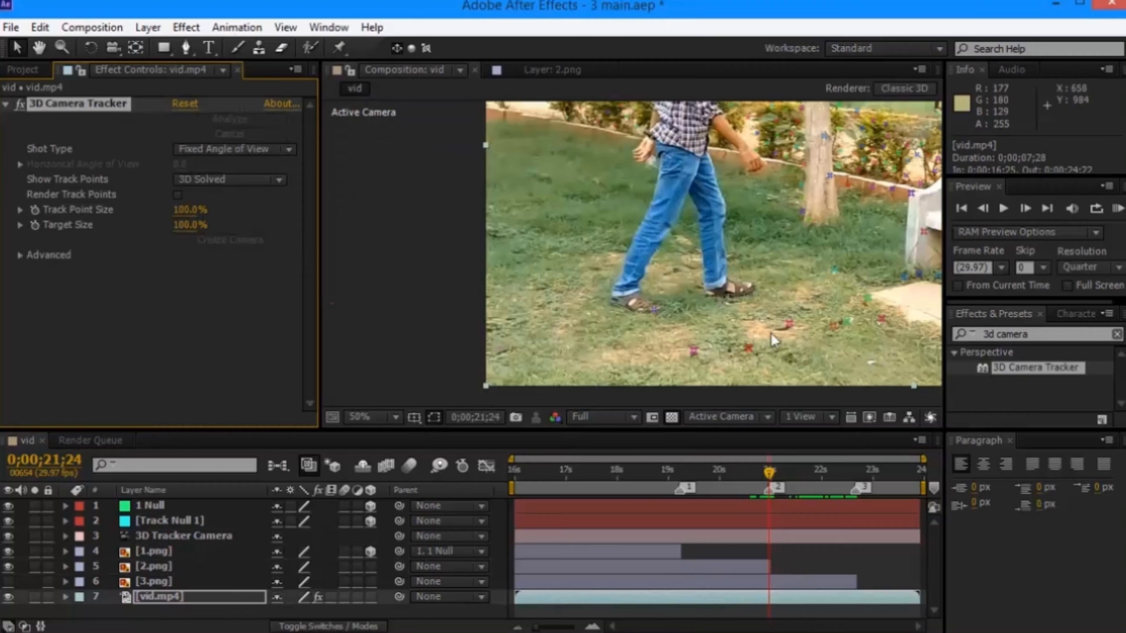
pyautogui.click(692, 351)
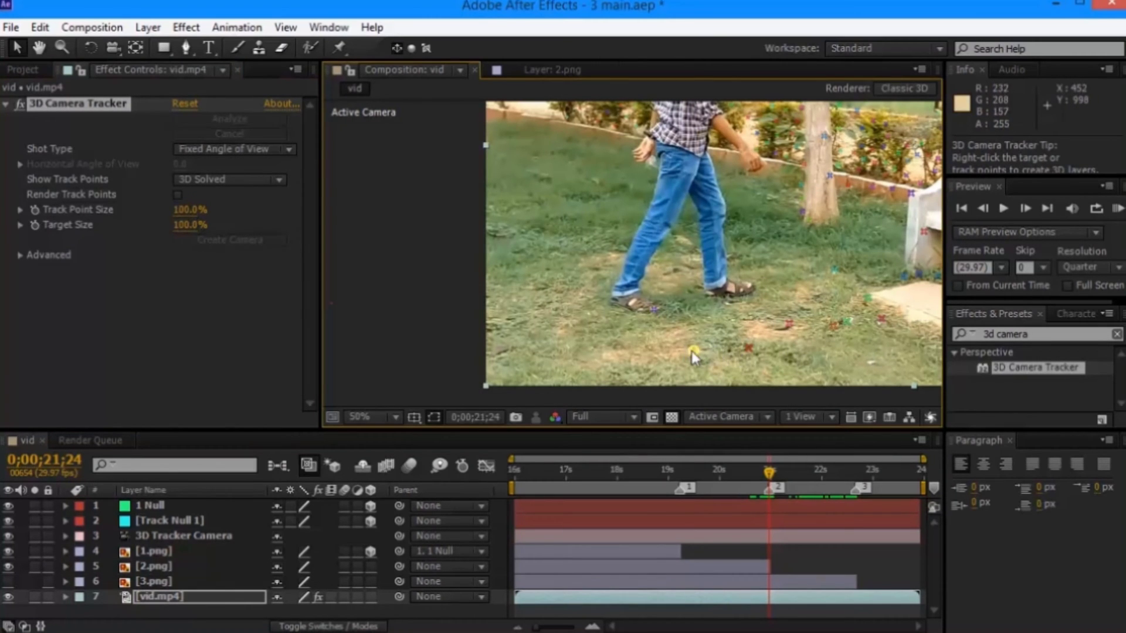
pyautogui.rightClick(693, 351)
pyautogui.click(751, 402)
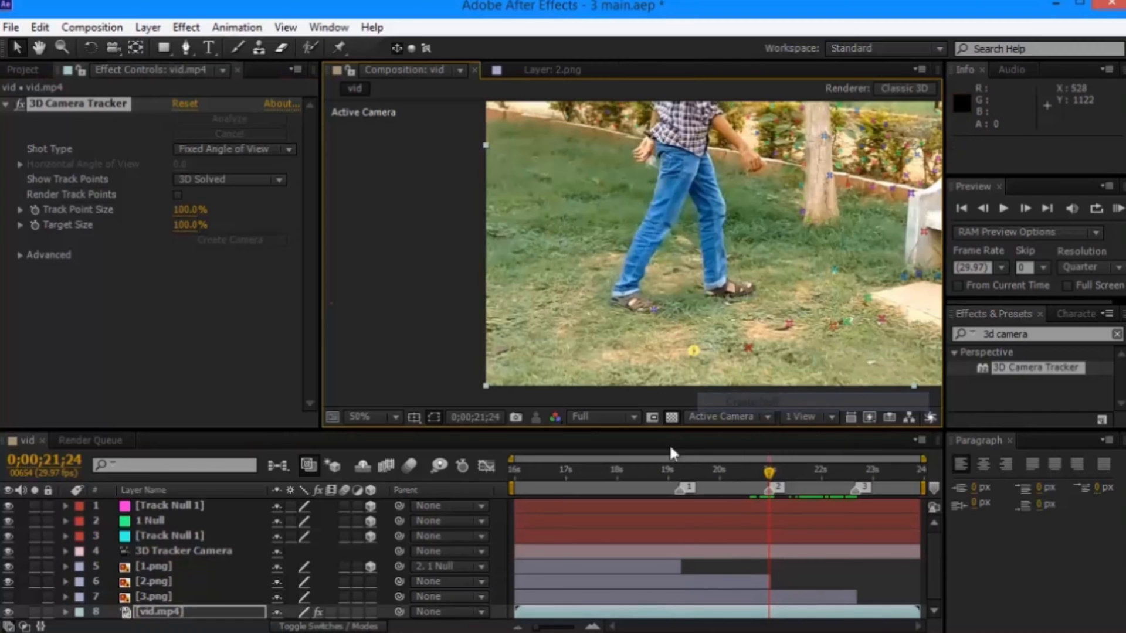
pyautogui.rightClick(183, 512)
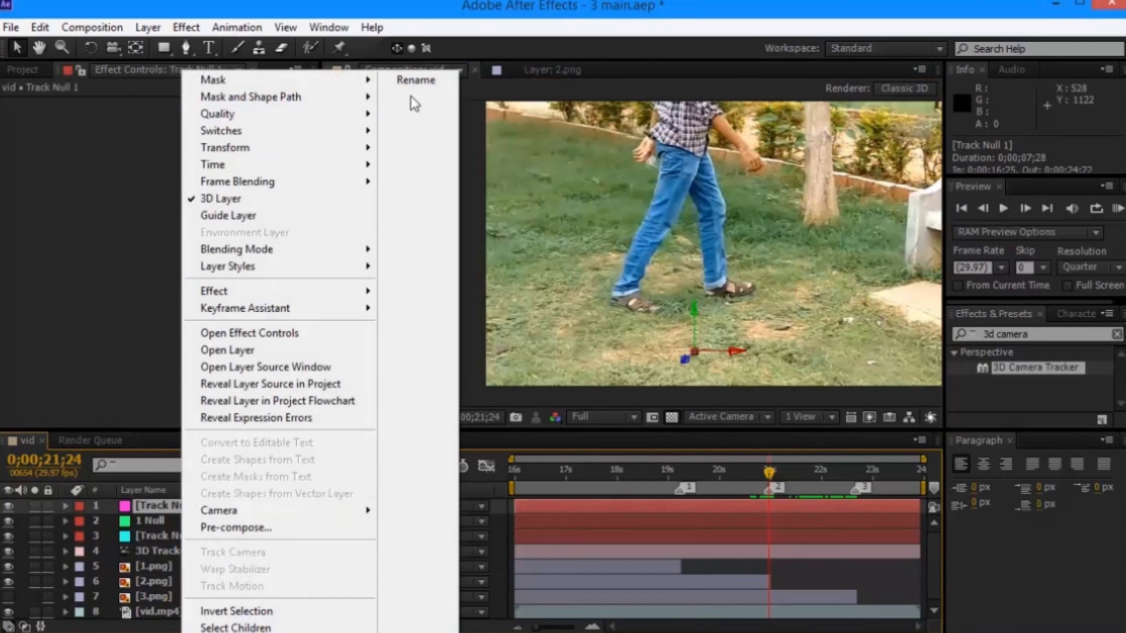
pyautogui.click(413, 79)
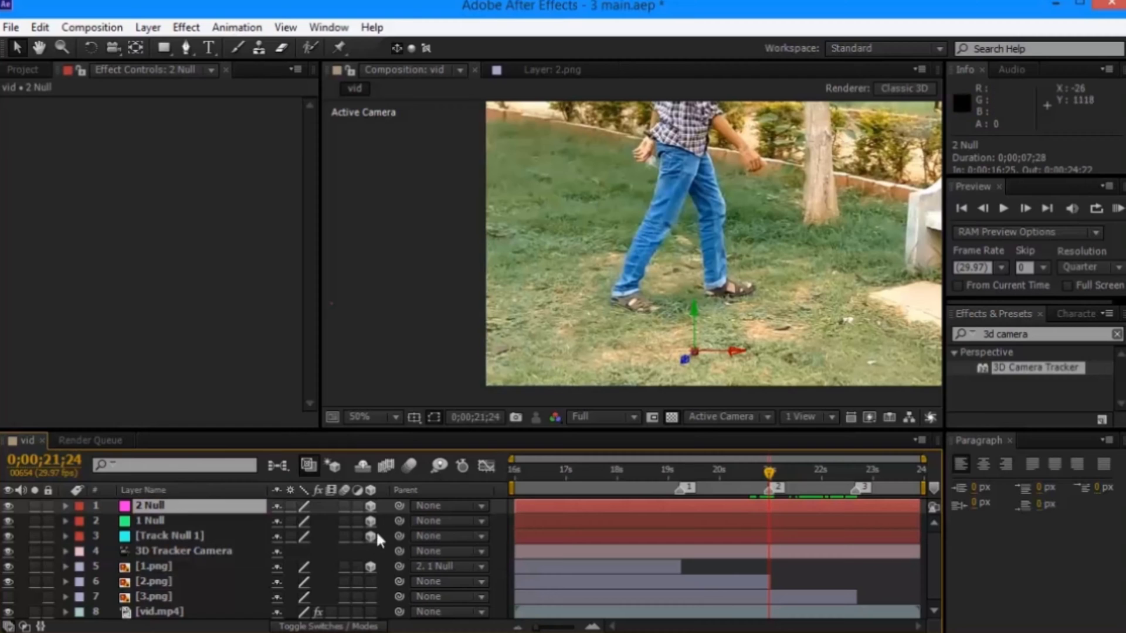
pyautogui.click(160, 580)
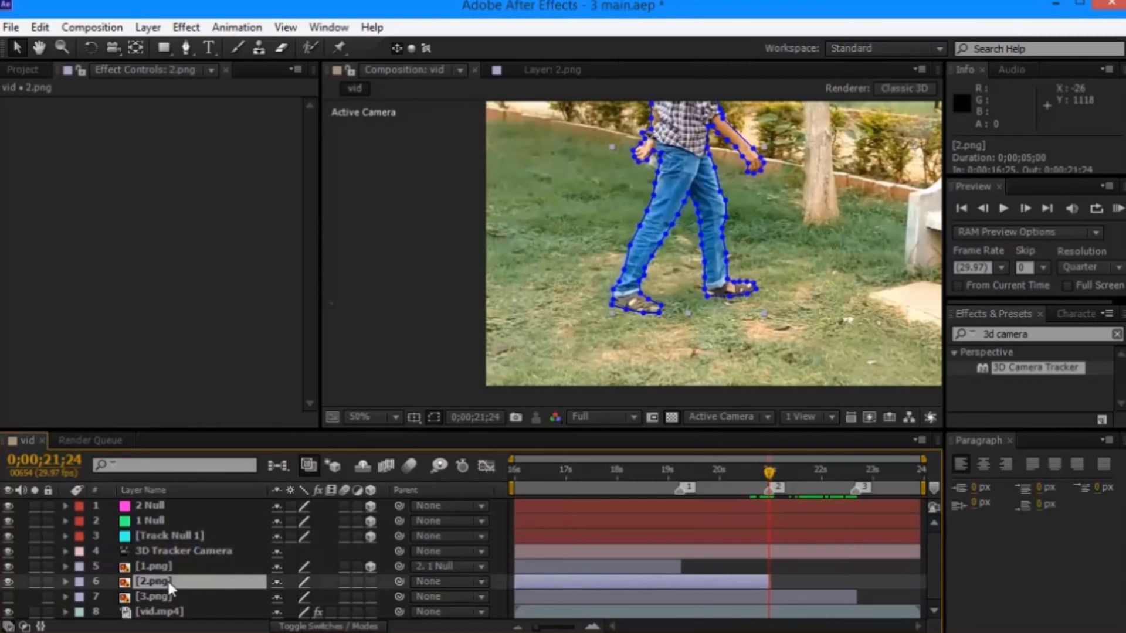
# Make 2.png a 3D layer parented to 2 Null and show its transform at the freeze frame.
pyautogui.click(371, 581)
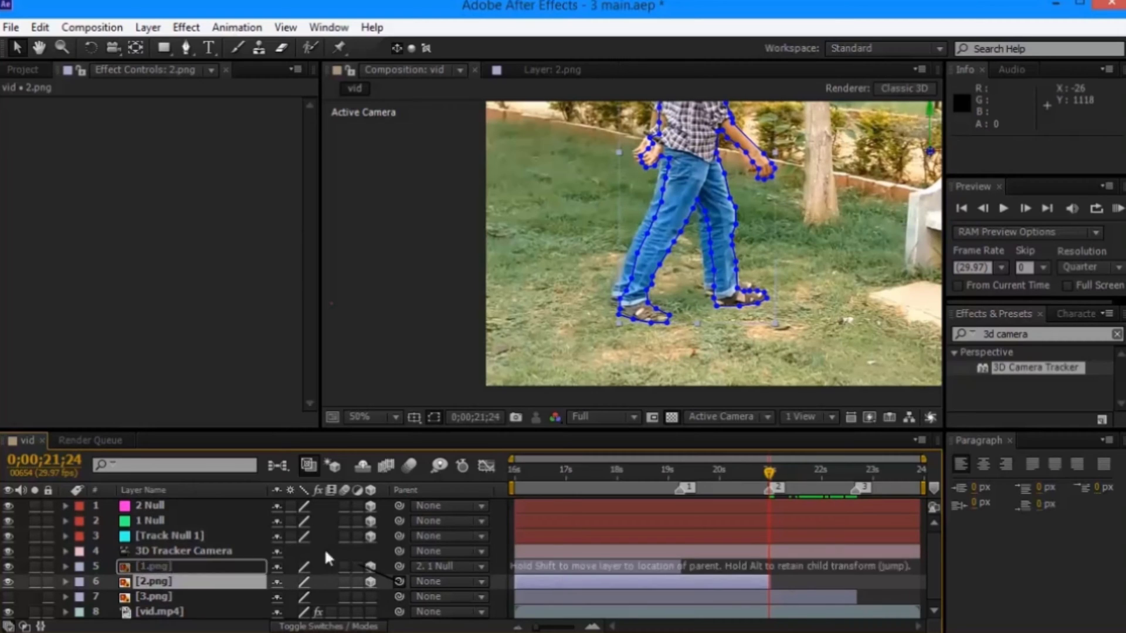
pyautogui.moveTo(146, 503); pyautogui.dragTo(146, 503)
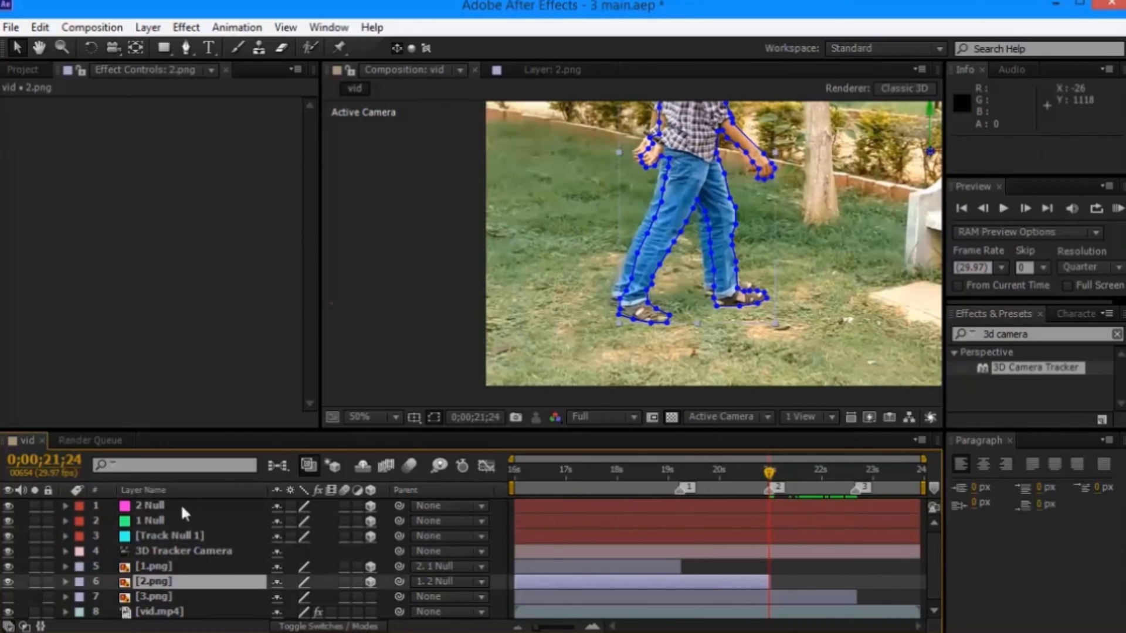
pyautogui.scroll(-2, 715, 340)
pyautogui.press('pagedown')
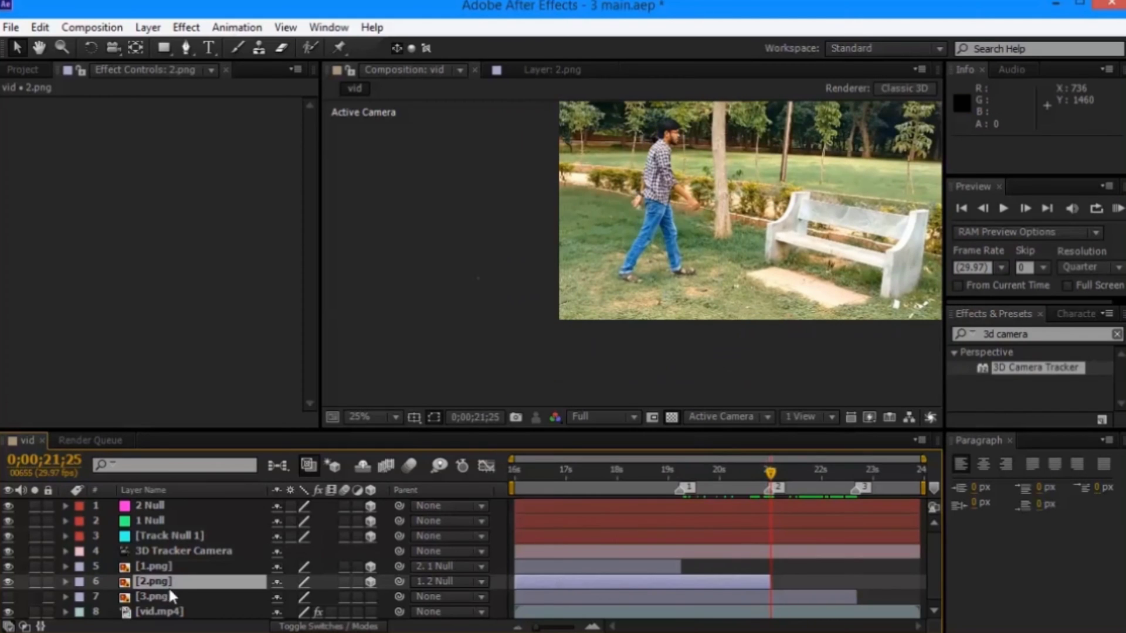
pyautogui.press('r')
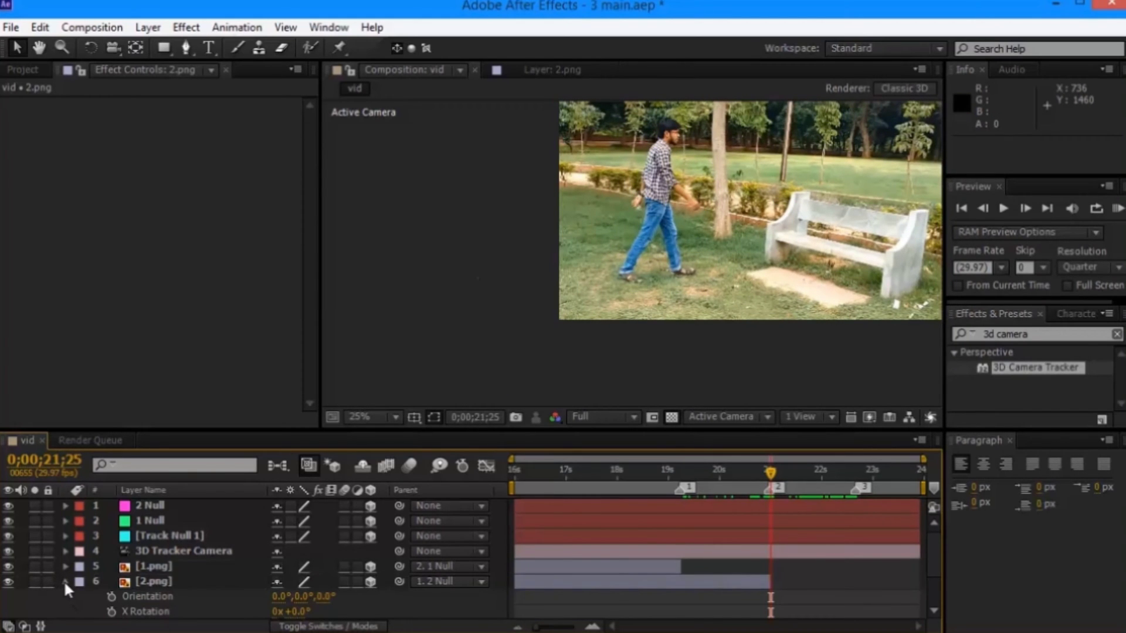
pyautogui.click(65, 580)
pyautogui.scroll(-2, 105, 551)
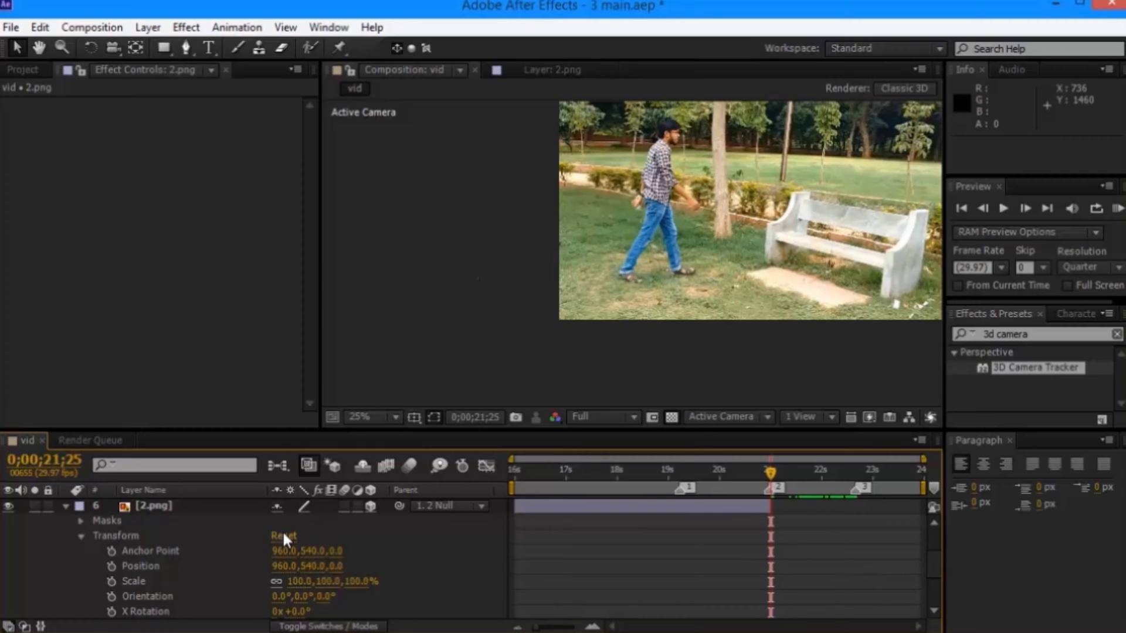
pyautogui.press('pageup')
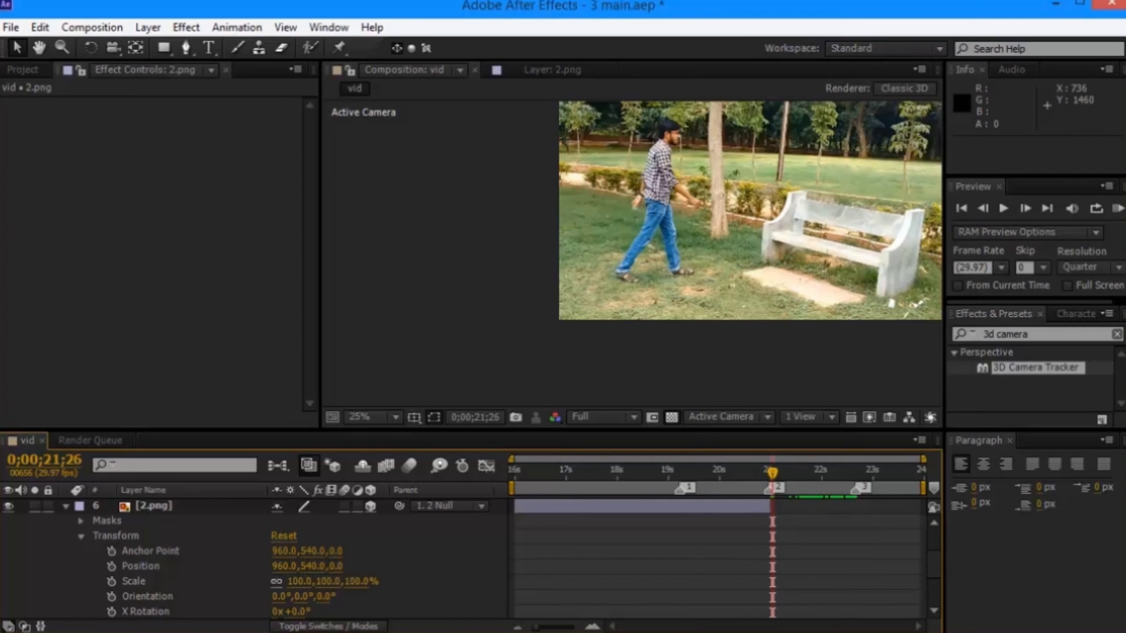
pyautogui.click(674, 315)
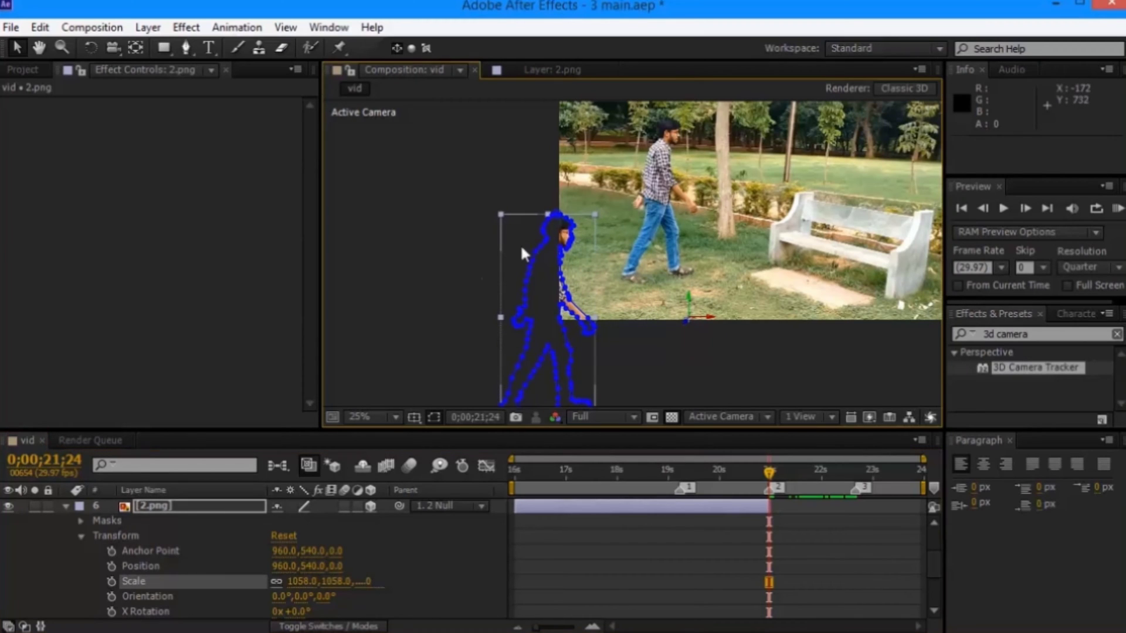
# Move the 850% 2.png clone to position 4178.1, -3903.4, 20.6 over the man's legs.
pyautogui.moveTo(529, 249); pyautogui.dragTo(627, 146)
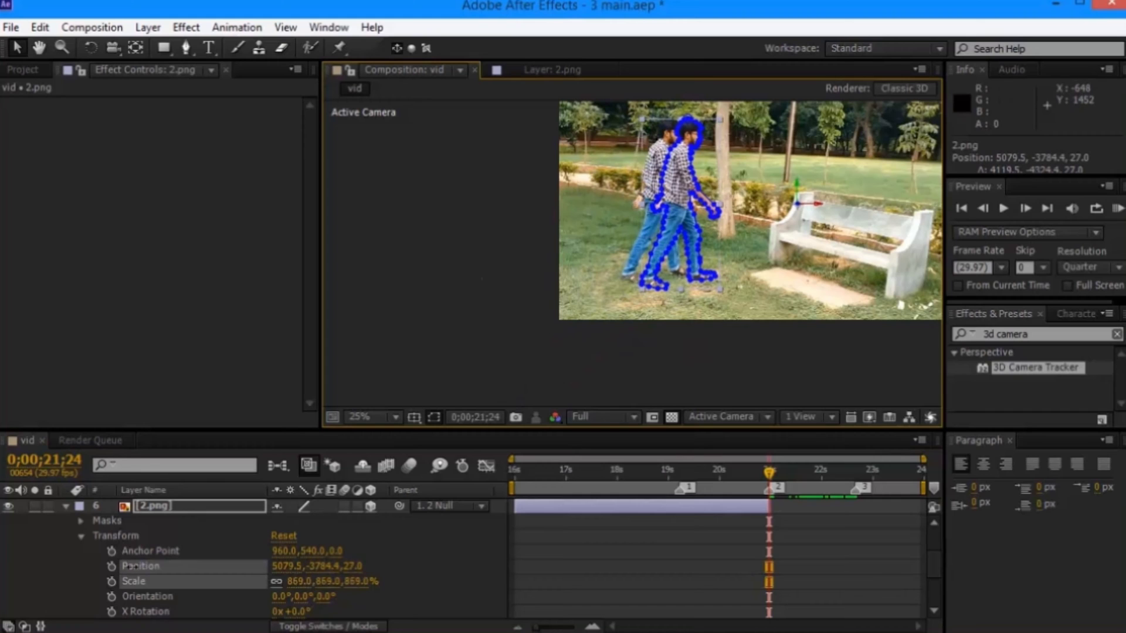
pyautogui.scroll(2, 572, 244)
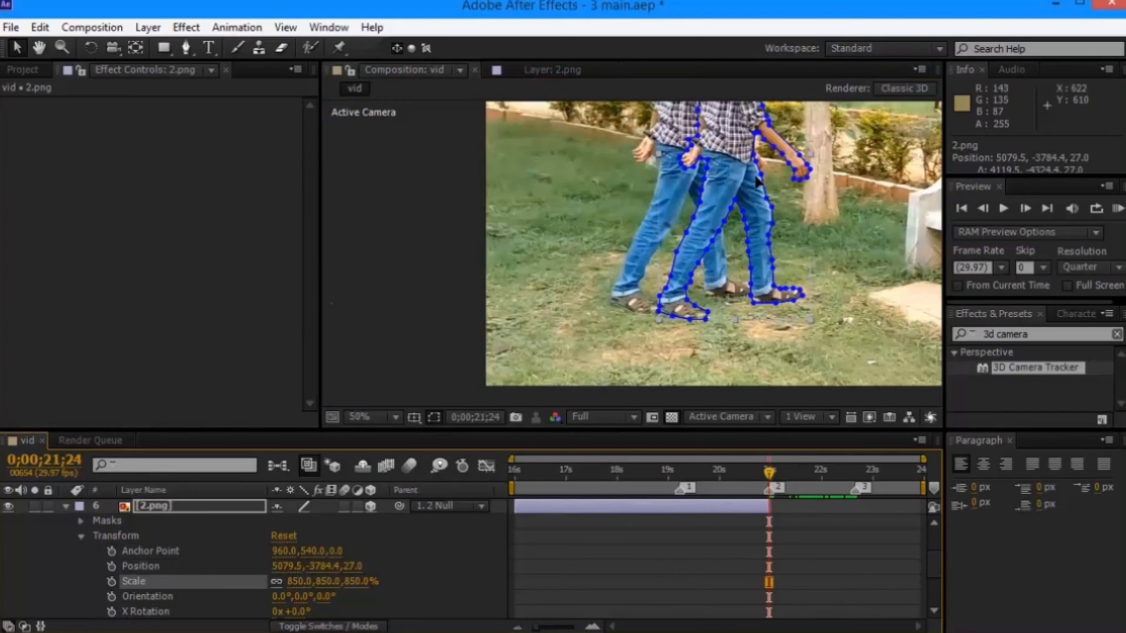
pyautogui.moveTo(738, 181); pyautogui.dragTo(698, 176)
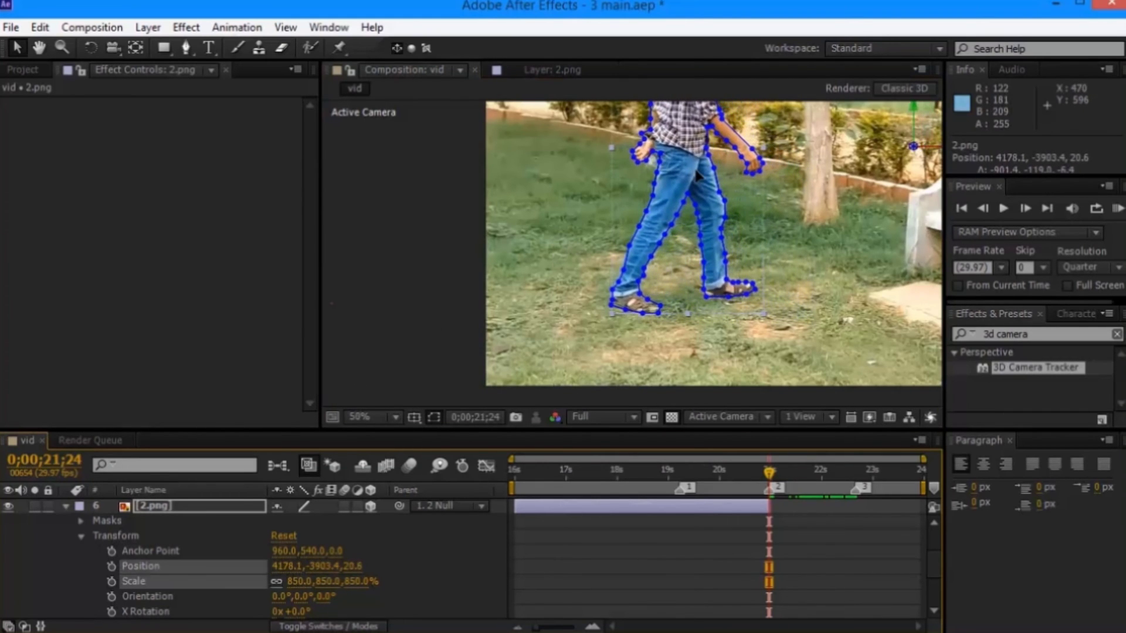
pyautogui.click(811, 194)
pyautogui.press('space')
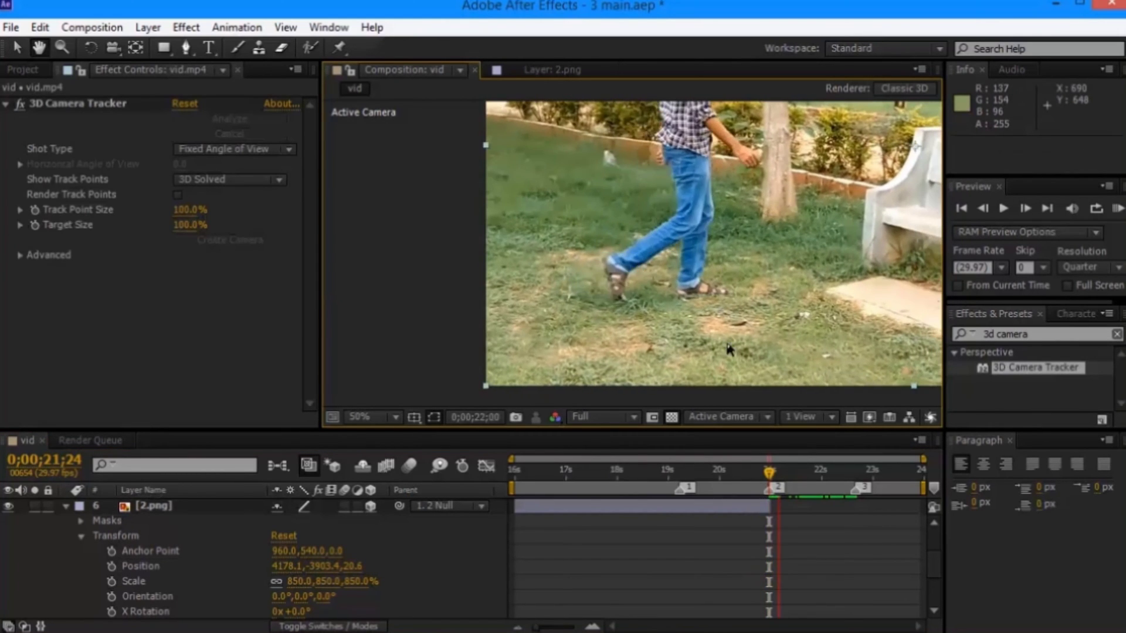
pyautogui.click(703, 470)
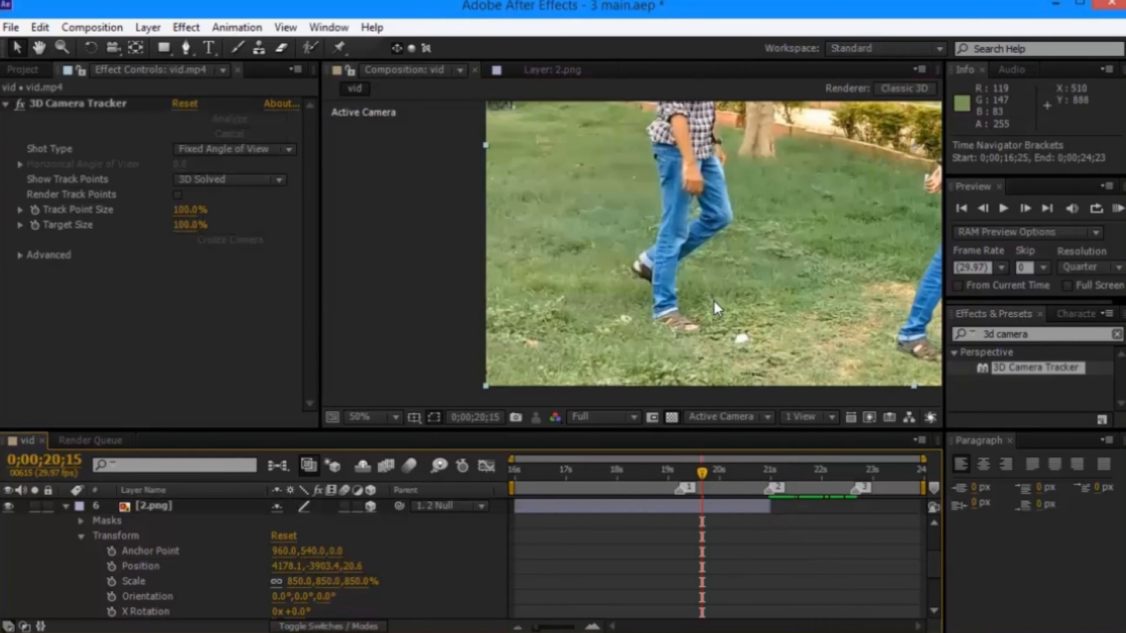
pyautogui.scroll(-2, 714, 300)
pyautogui.moveTo(703, 472); pyautogui.dragTo(718, 472)
pyautogui.press('space')
pyautogui.moveTo(733, 375); pyautogui.dragTo(608, 402)
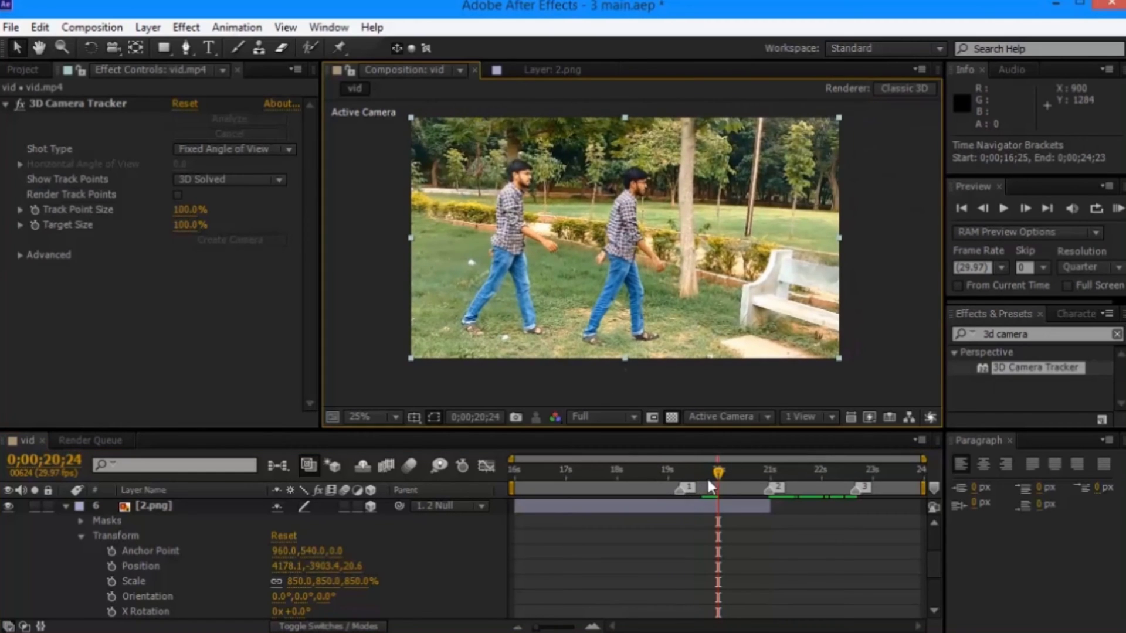
pyautogui.moveTo(707, 480); pyautogui.dragTo(774, 474)
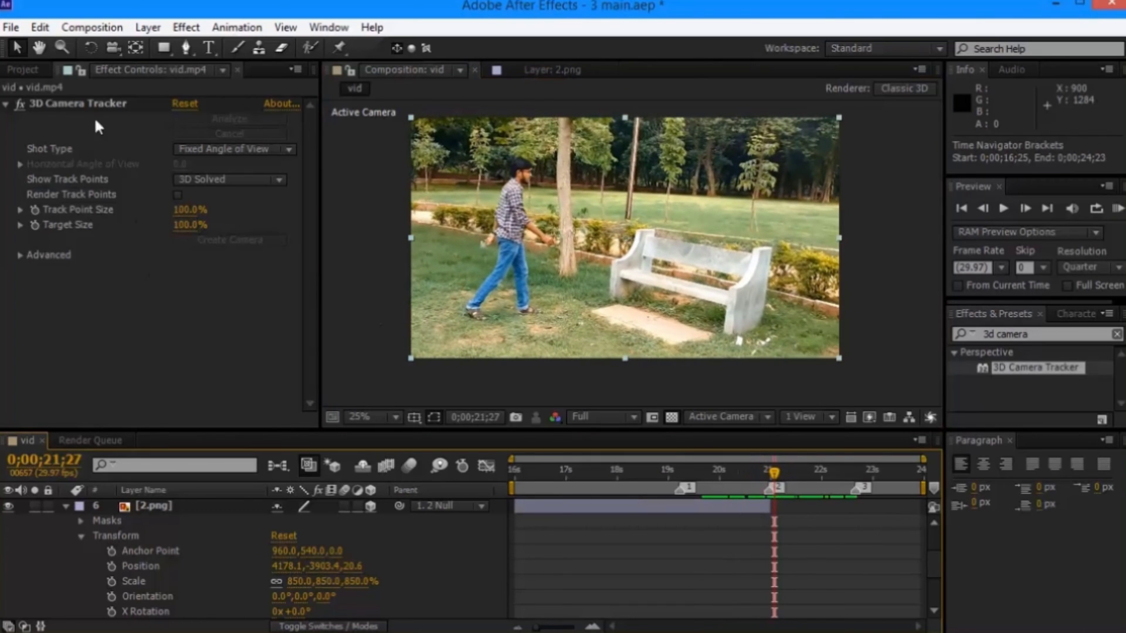
pyautogui.click(21, 70)
# Select the 3.png clone, move the time back near marker 2, and preview from 17;10.
pyautogui.click(66, 505)
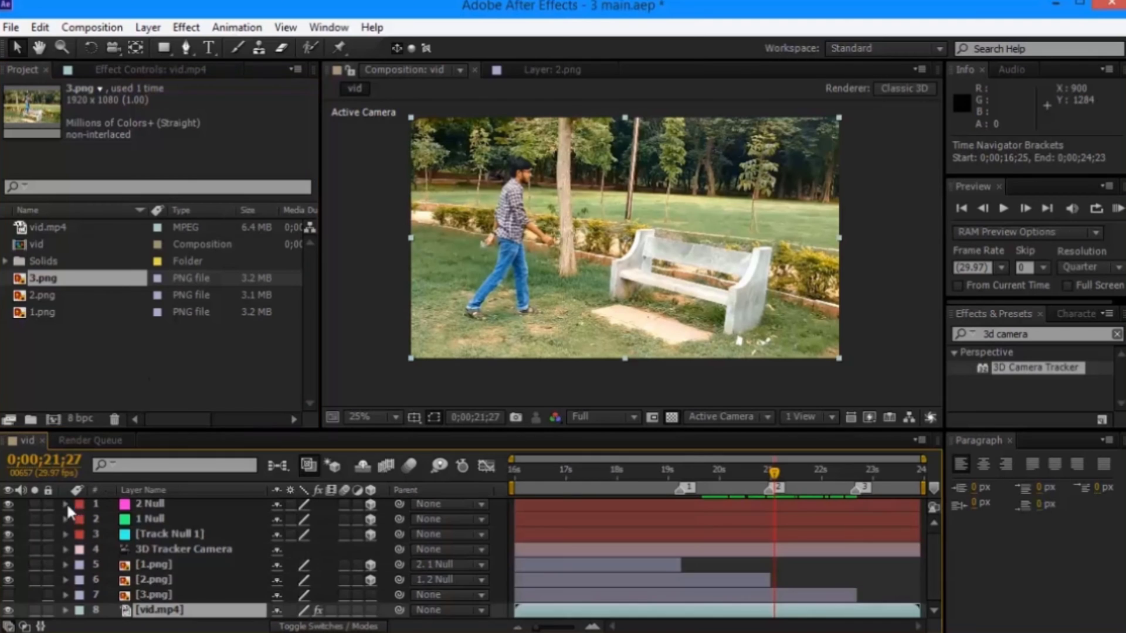
pyautogui.click(53, 594)
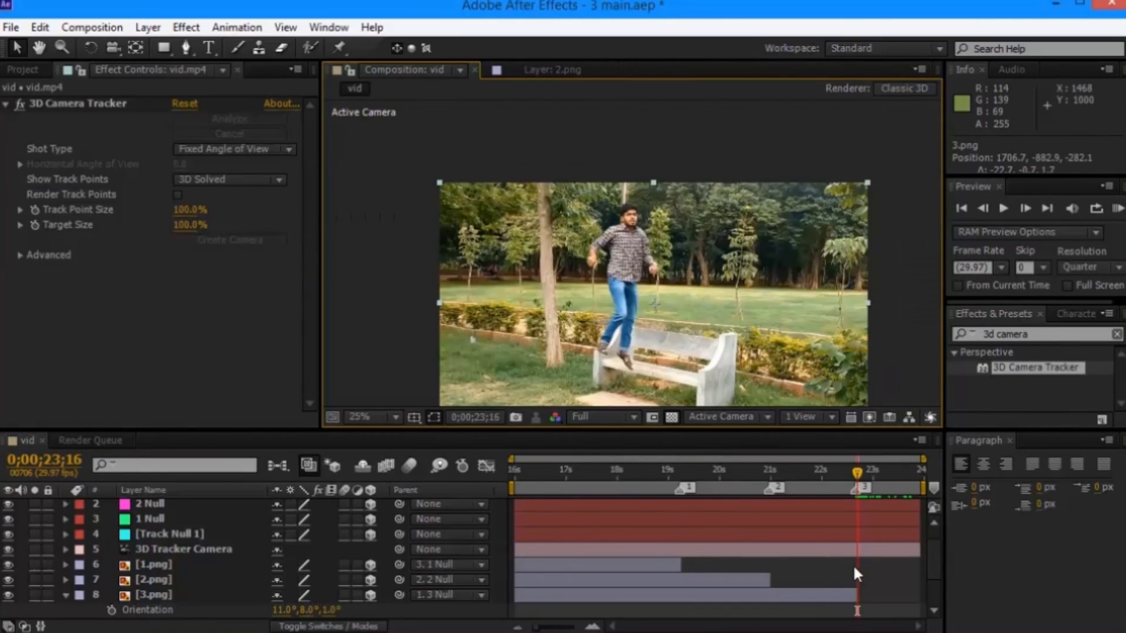
pyautogui.moveTo(855, 472)
pyautogui.mouseDown()
pyautogui.moveTo(836, 470)
pyautogui.moveTo(877, 475)
pyautogui.moveTo(766, 494)
pyautogui.moveTo(540, 498)
pyautogui.mouseUp()
pyautogui.click(1001, 210)
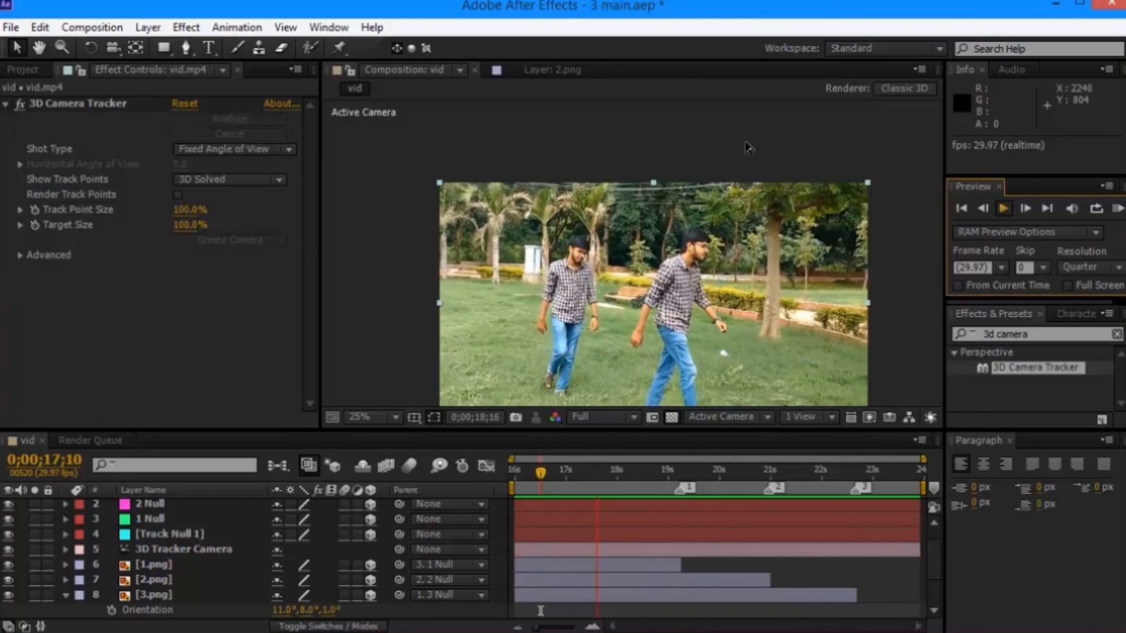
pyautogui.press('space')
pyautogui.moveTo(709, 232); pyautogui.dragTo(719, 181)
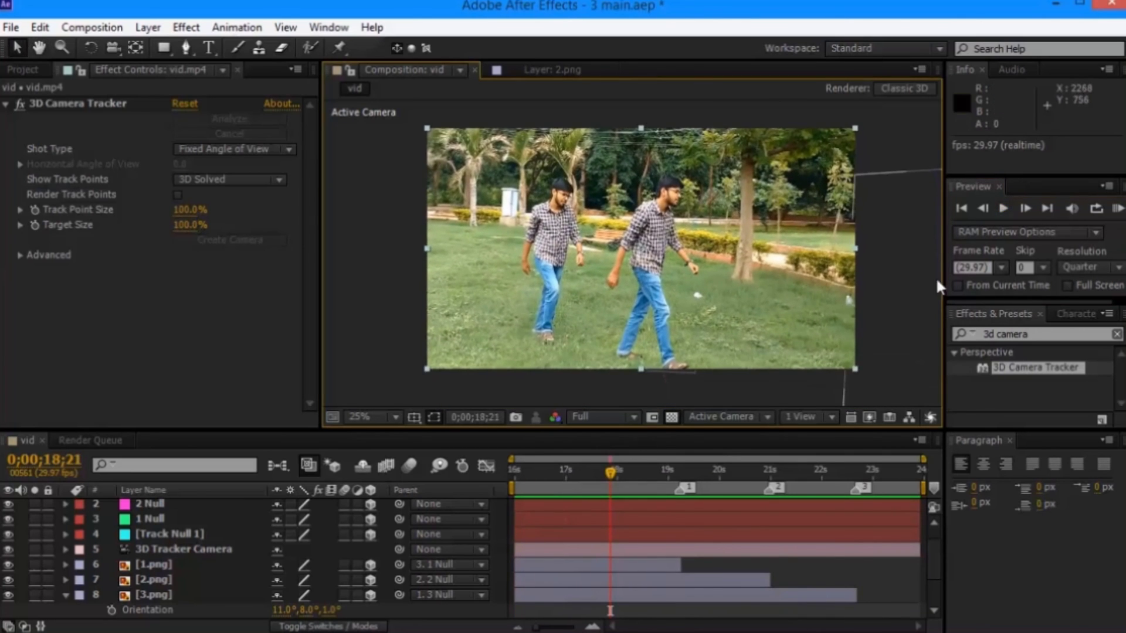
pyautogui.click(1003, 209)
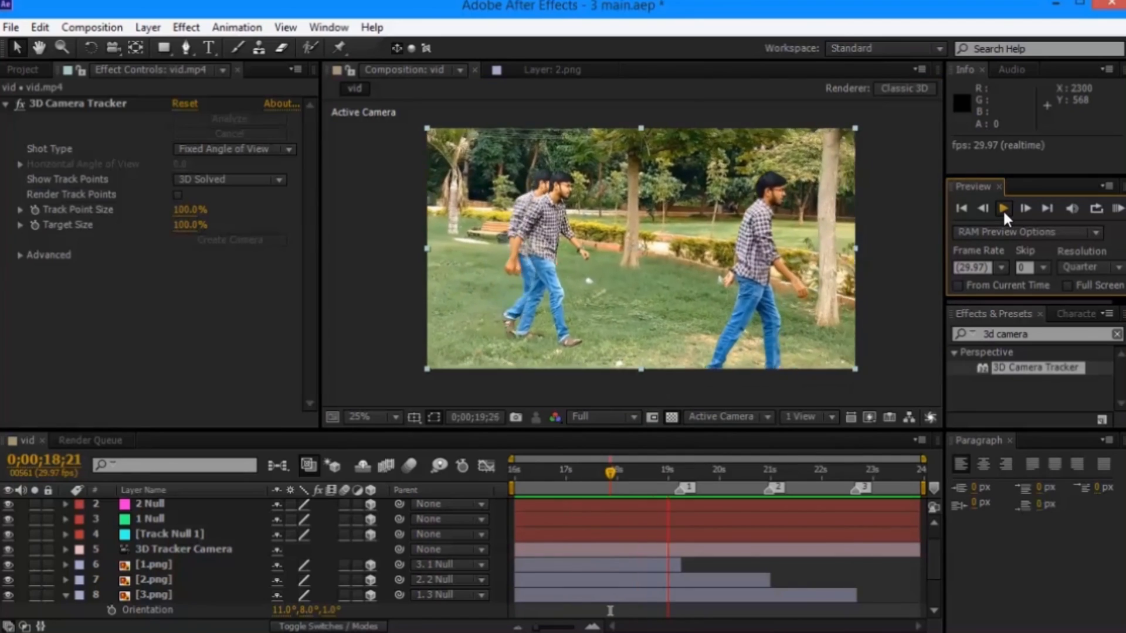